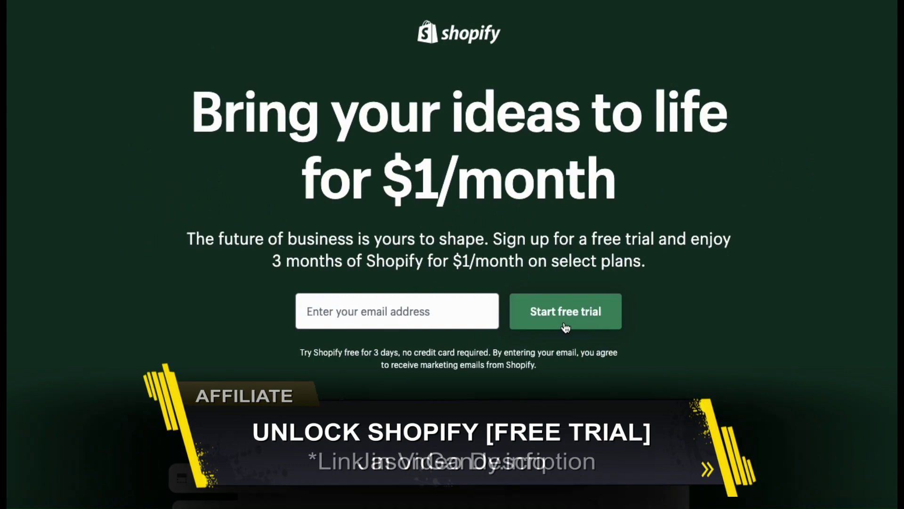
drag(490, 352, 404, 346)
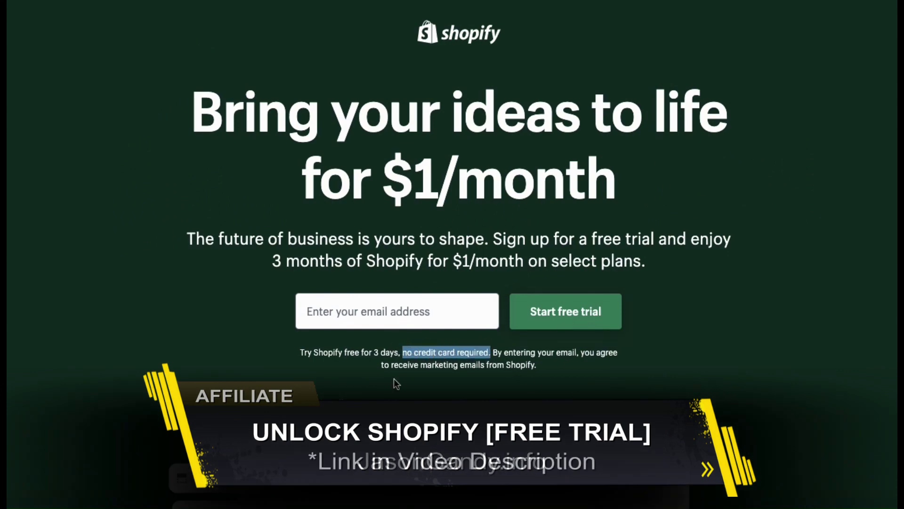
click(390, 397)
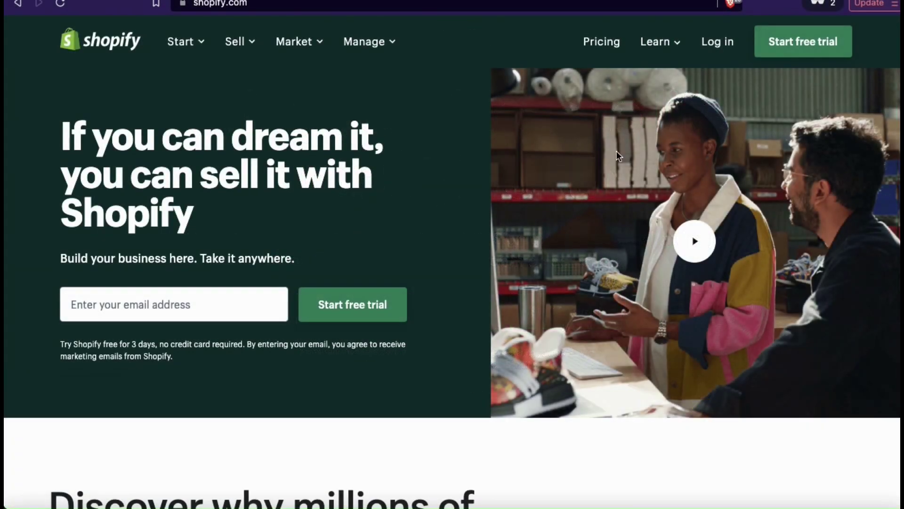
- Go to the store admin's discounts section and start a new discount of the "Amount off products" type
click(721, 48)
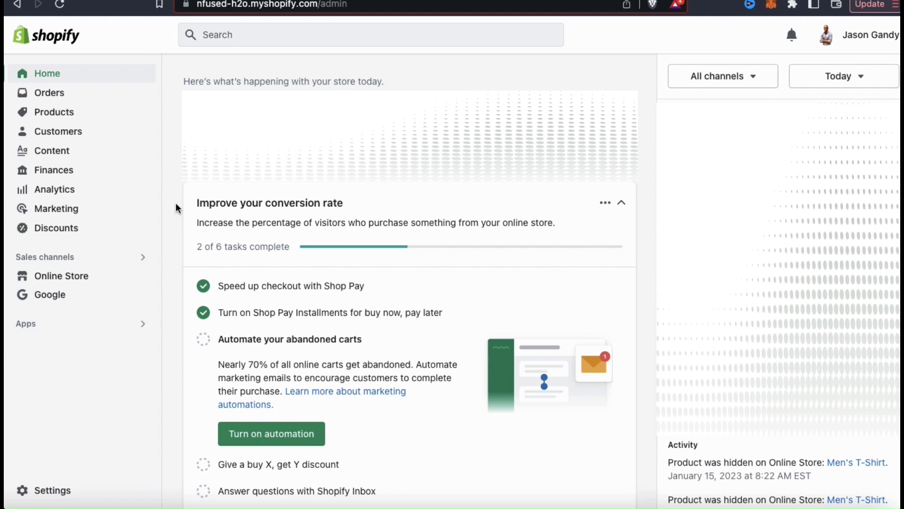
click(57, 238)
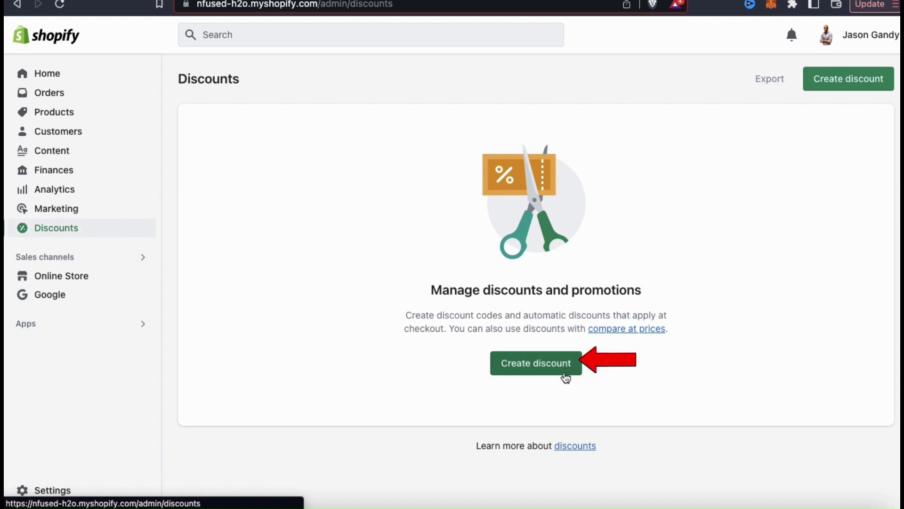
click(537, 371)
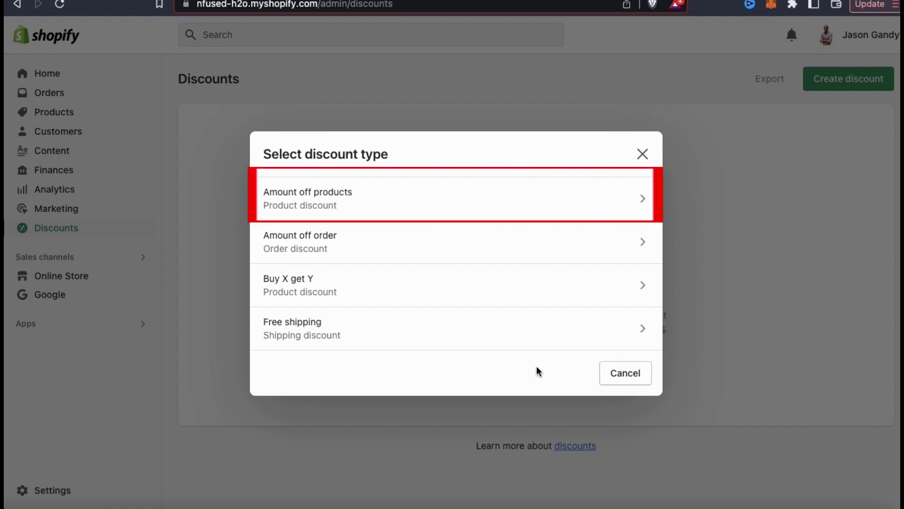
click(576, 201)
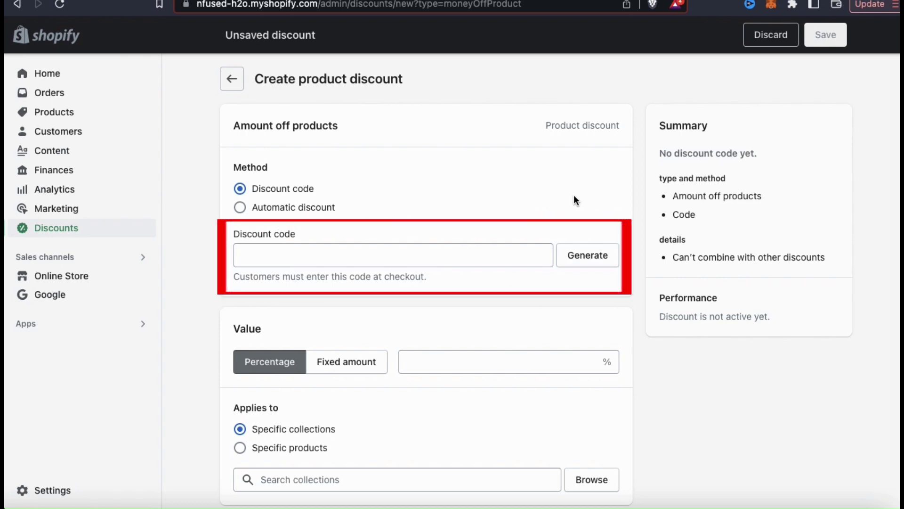
- Enter BACK2SCHOOL10 as the discount code customers use at checkout
click(476, 252)
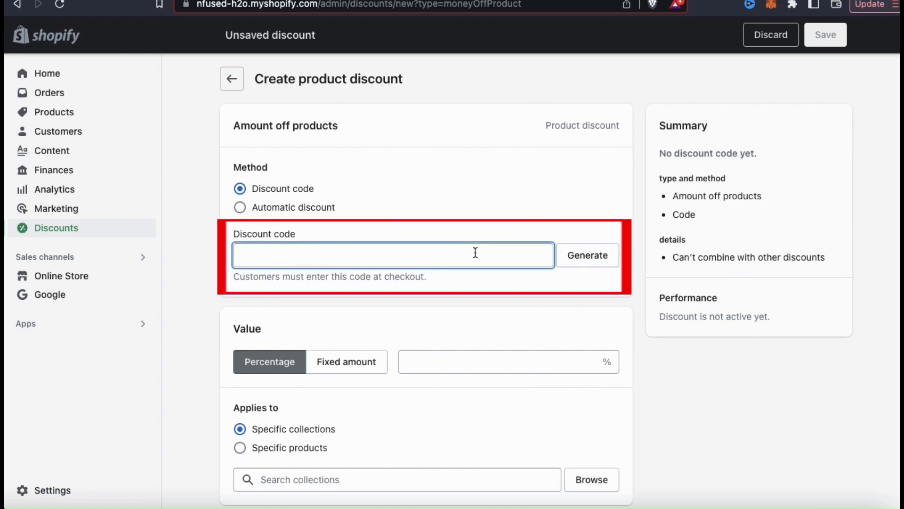
text(BAC)
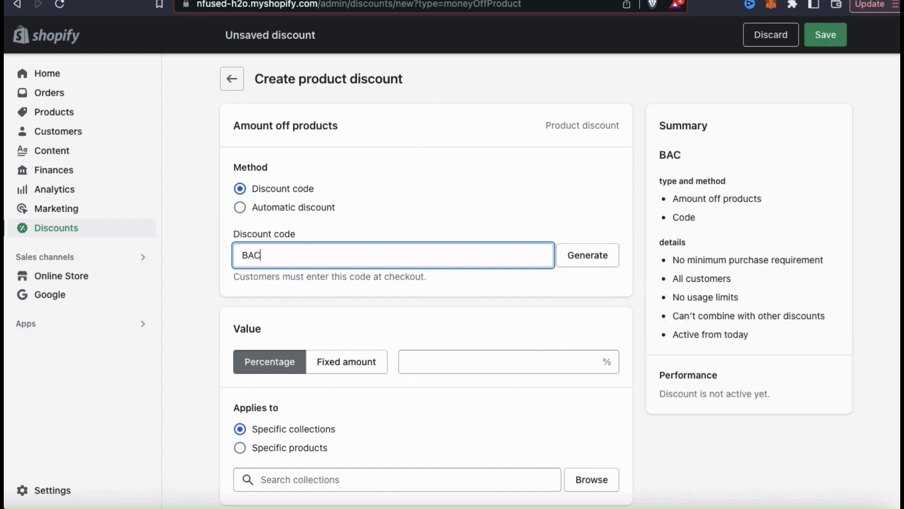
text(K2SCHOO)
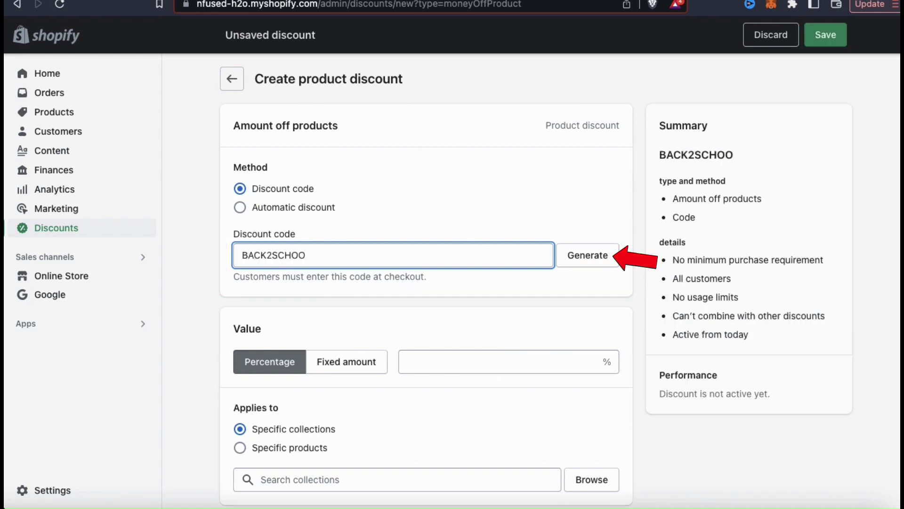
text(L10)
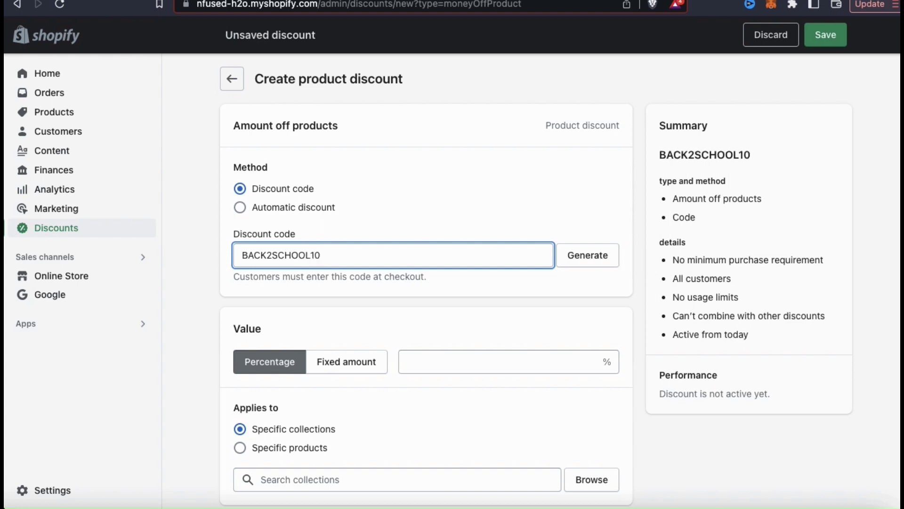
click(595, 295)
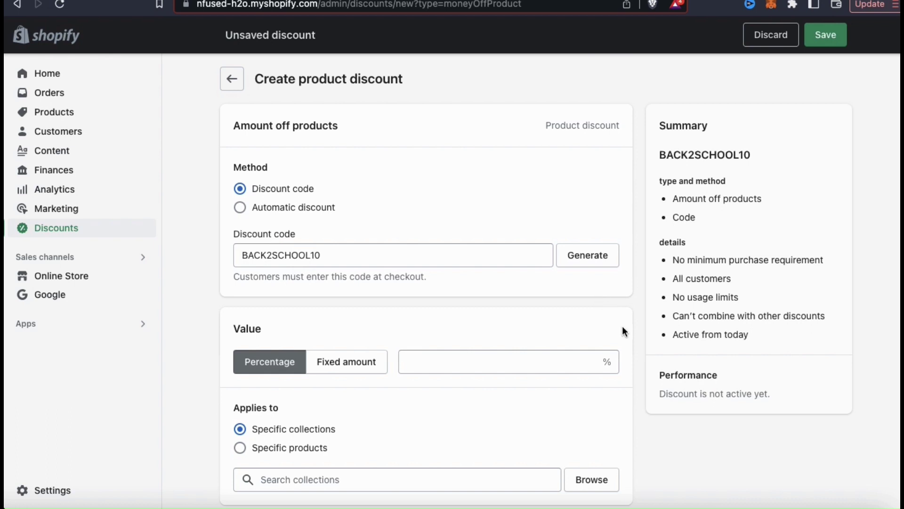
- Set the discount value to 10 percent
scroll(634, 347, down, 3)
scroll(634, 347, down, 1)
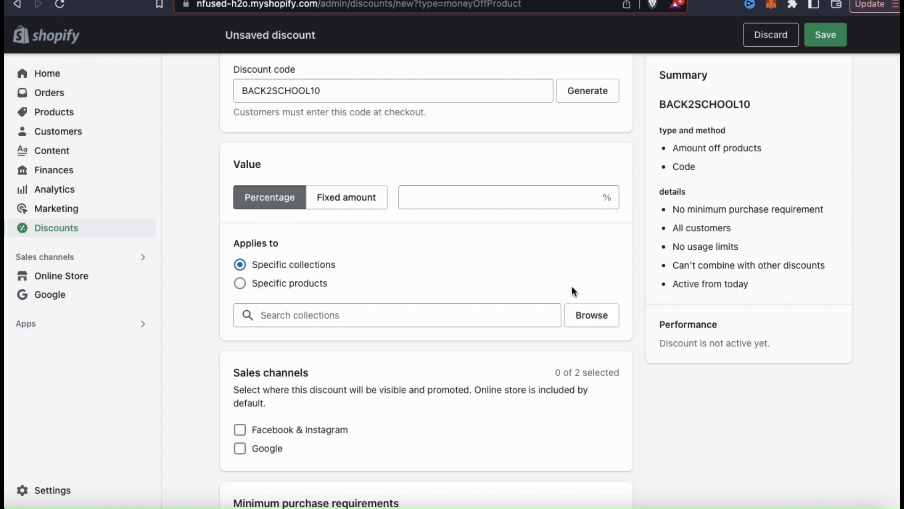
click(495, 195)
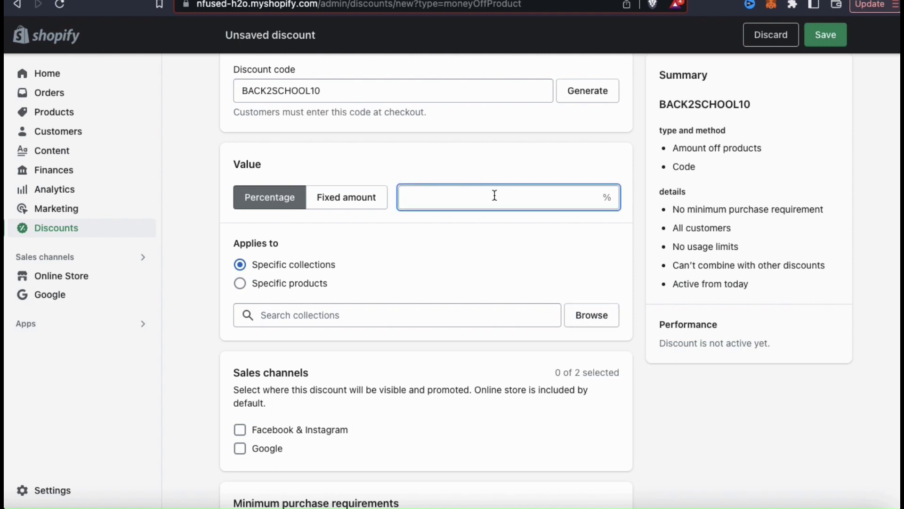
text(10)
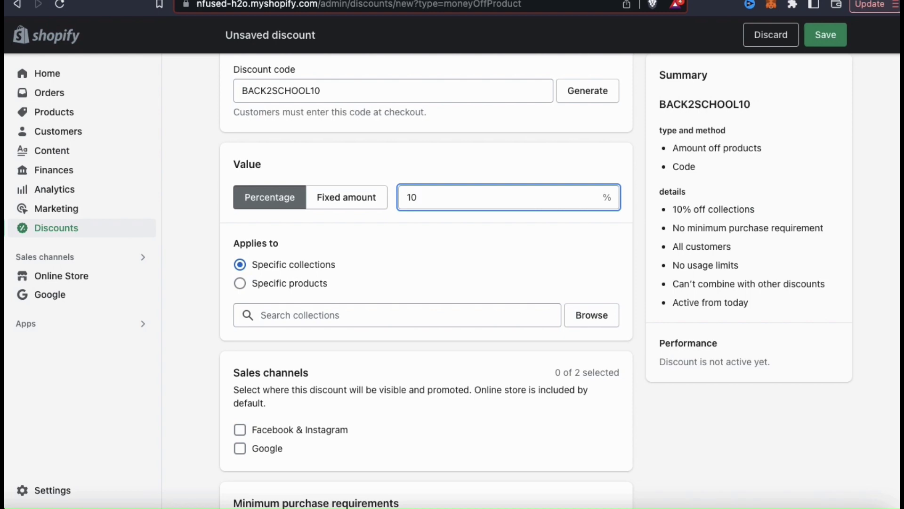
click(621, 242)
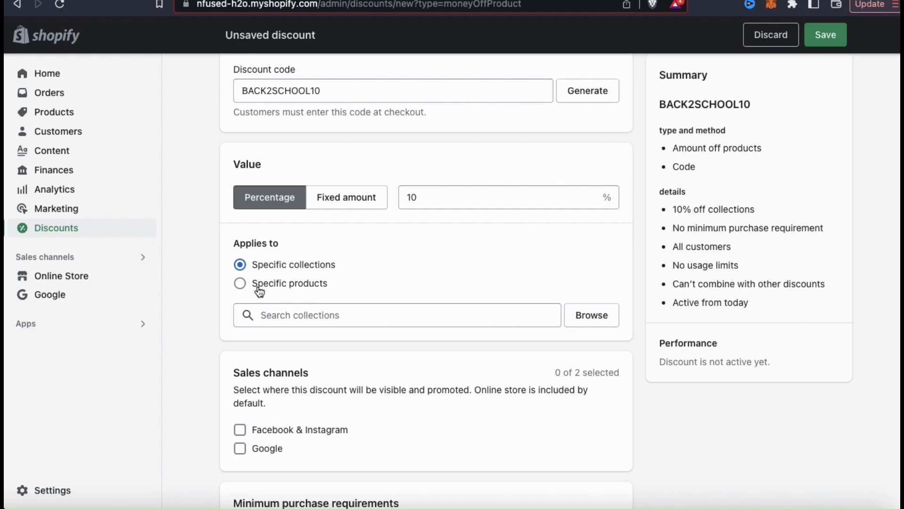
- Make the discount apply to specific products and open the product list for choosing them
click(240, 284)
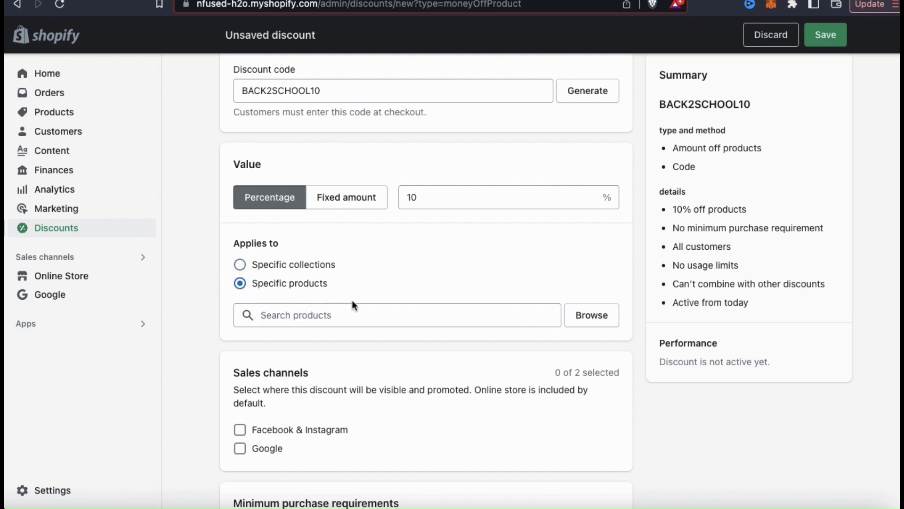
click(357, 313)
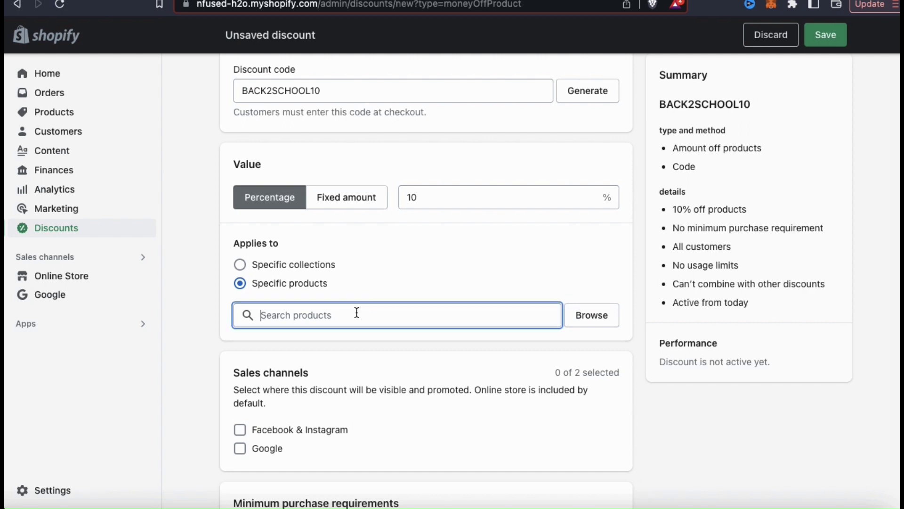
click(638, 279)
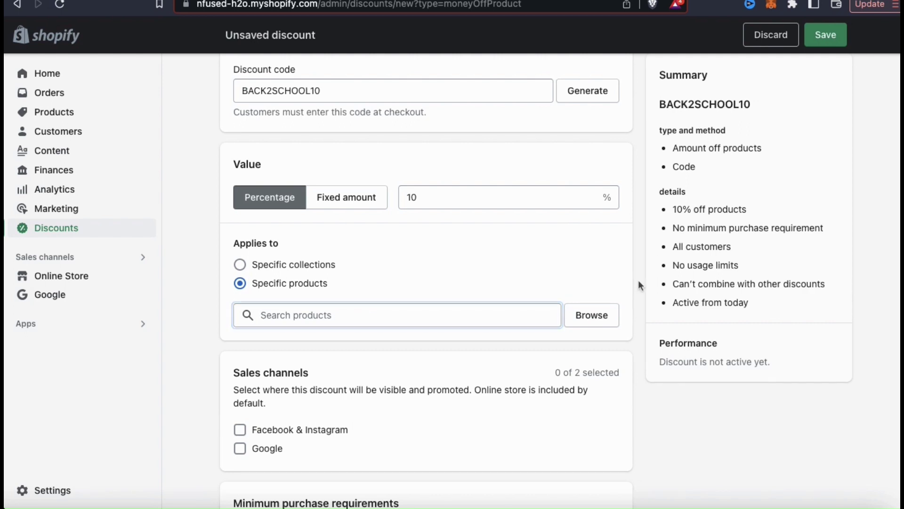
click(591, 326)
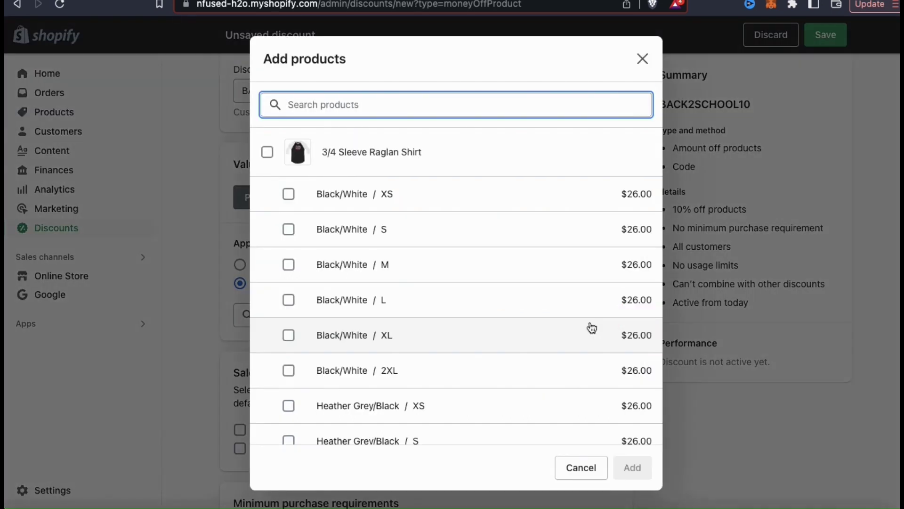
scroll(592, 327, down, 2)
scroll(591, 328, down, 10)
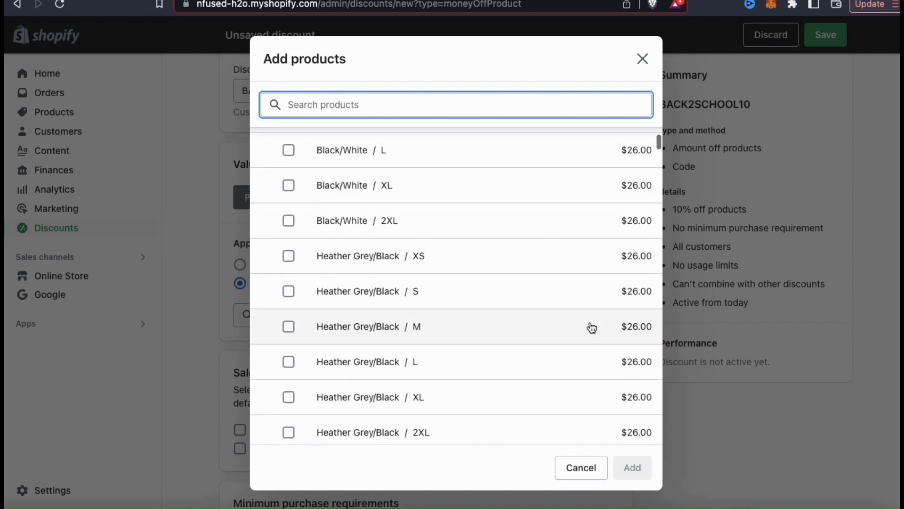
scroll(592, 326, down, 2)
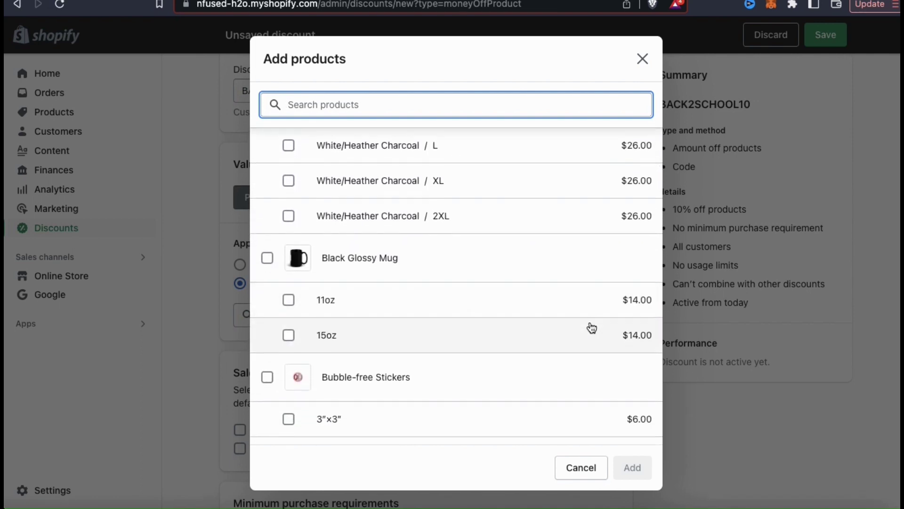
scroll(592, 327, down, 3)
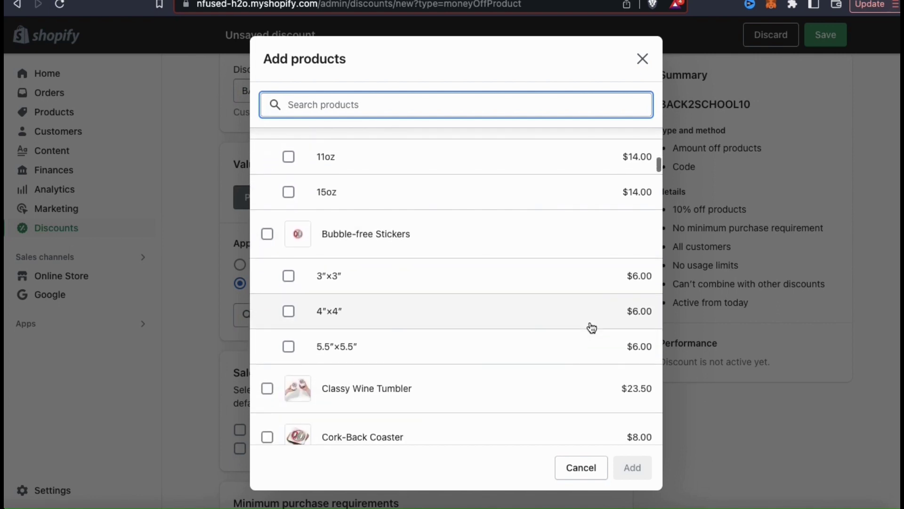
scroll(592, 327, up, 15)
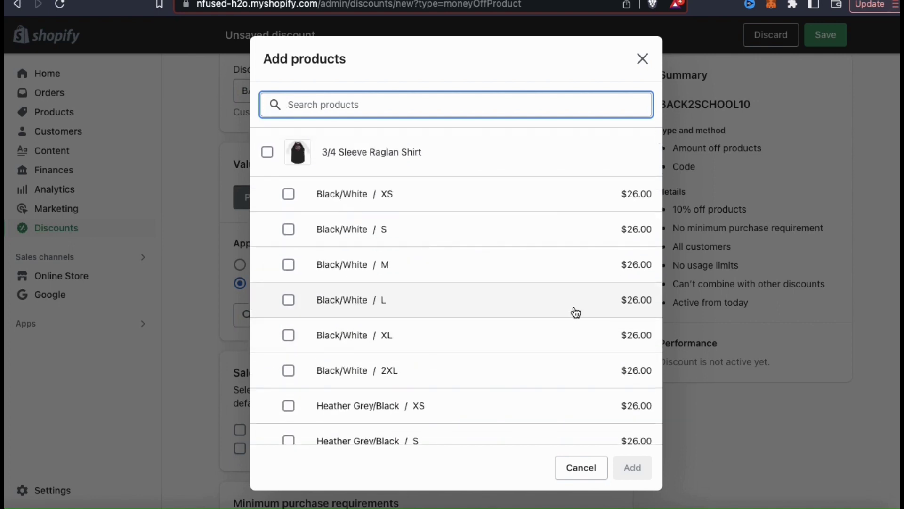
click(288, 195)
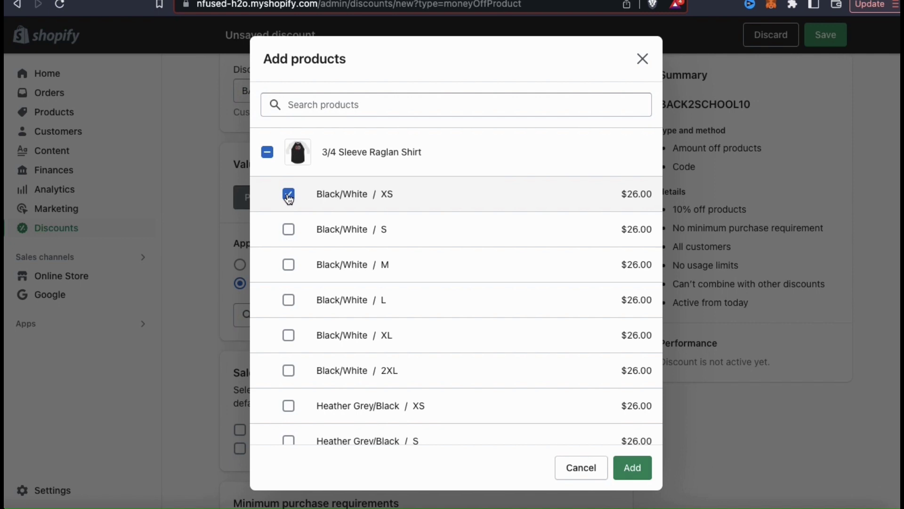
click(289, 266)
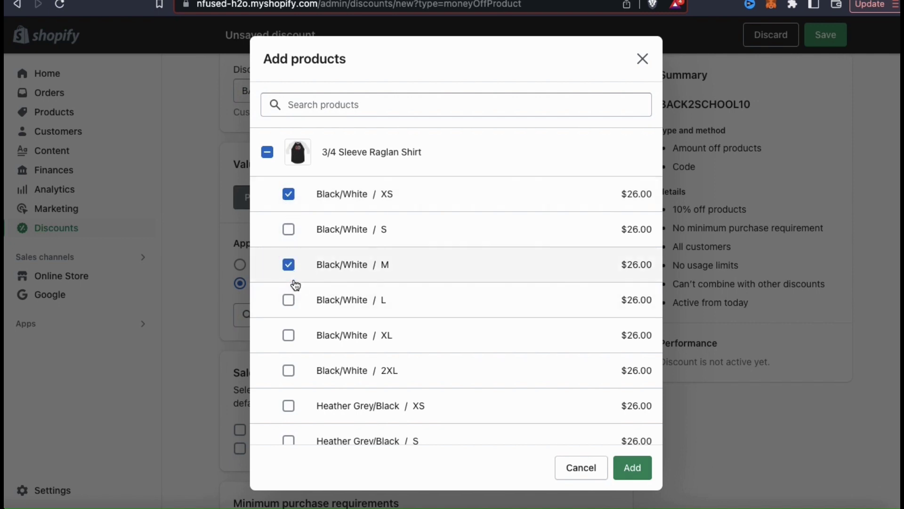
click(288, 372)
click(288, 372)
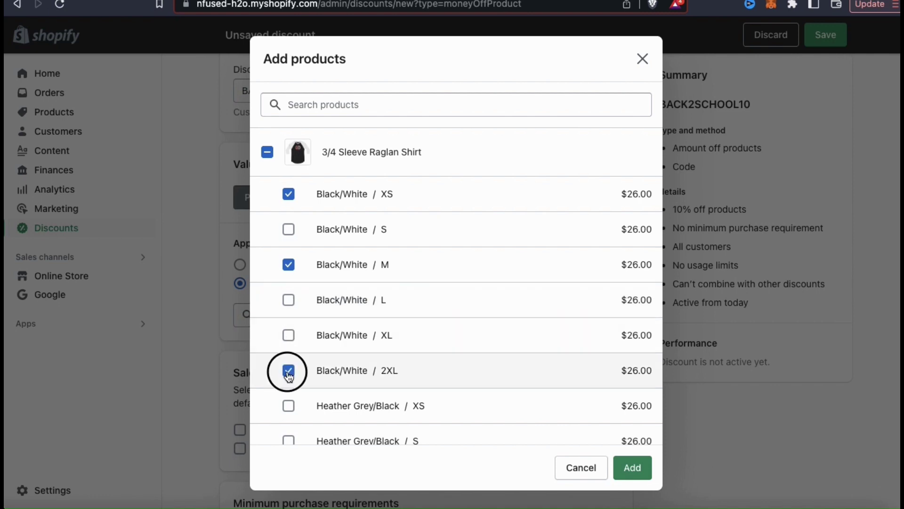
click(289, 265)
click(289, 194)
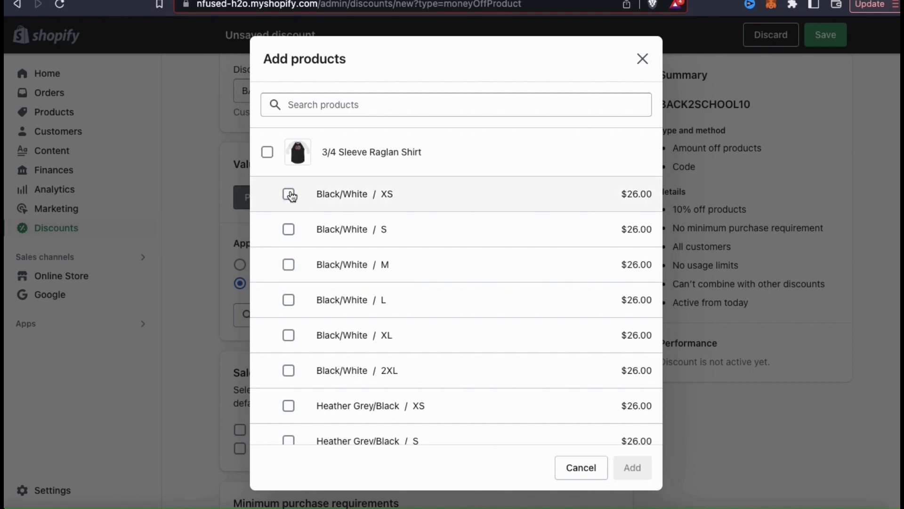
click(267, 152)
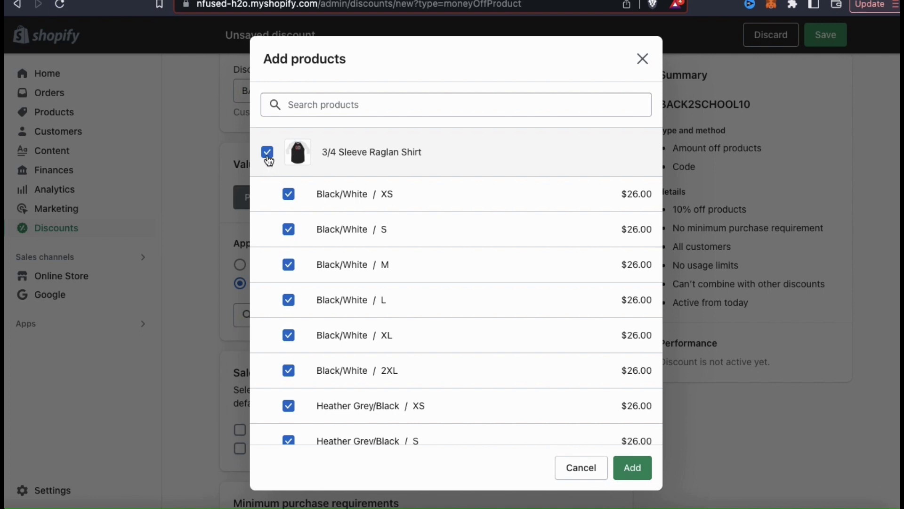
click(268, 153)
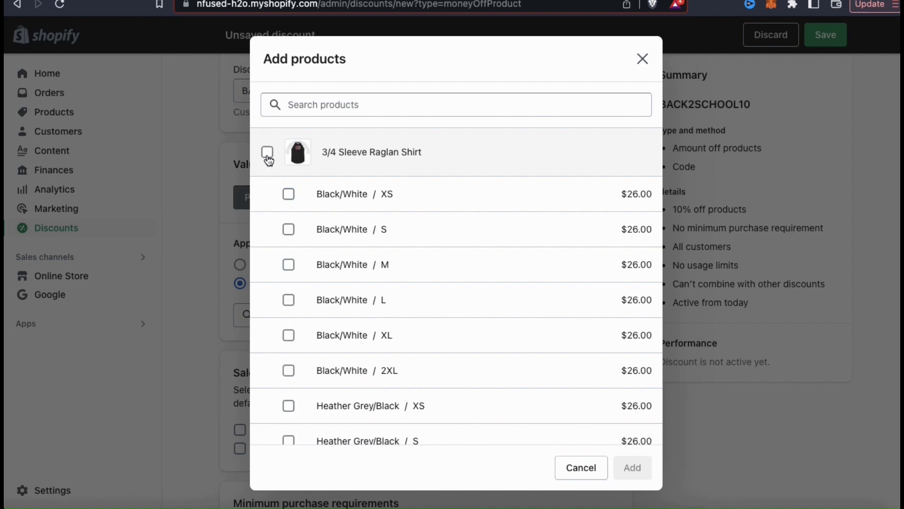
- Search the store's products for "backpack" and add Sports Backpack to the discount
click(368, 107)
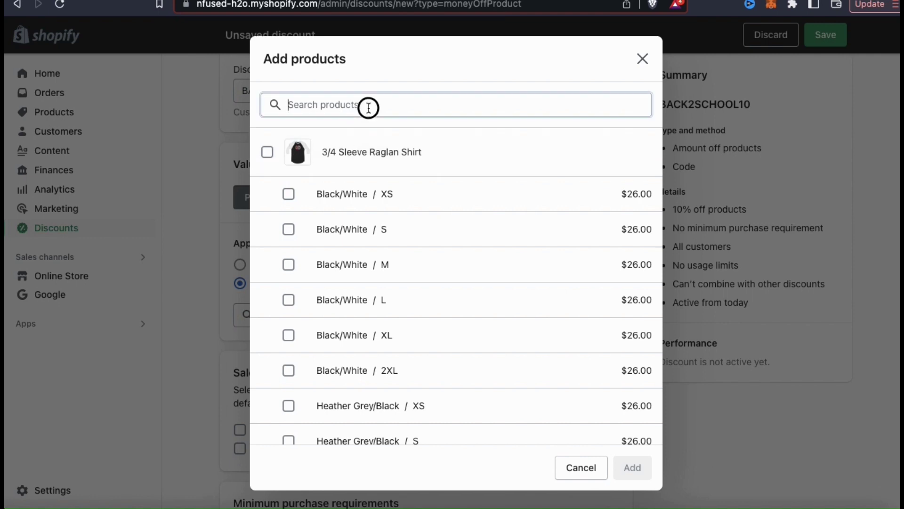
text(back)
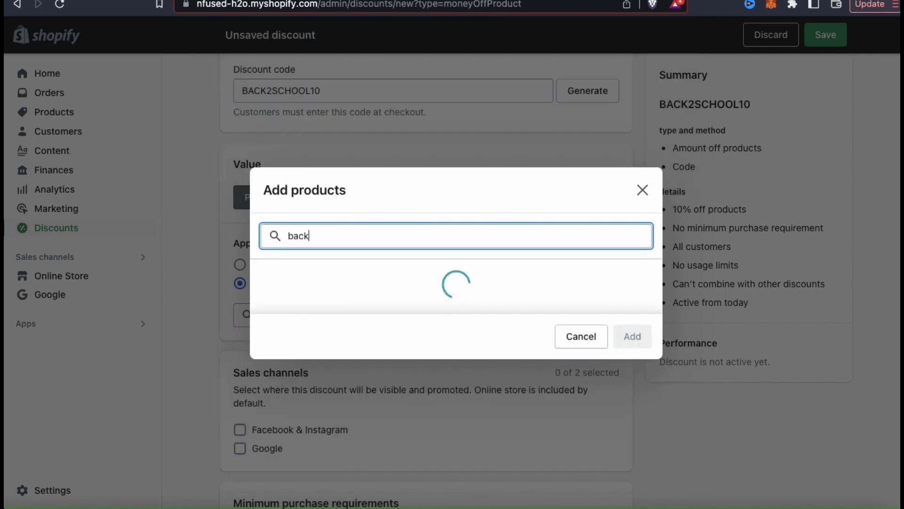
text(pack)
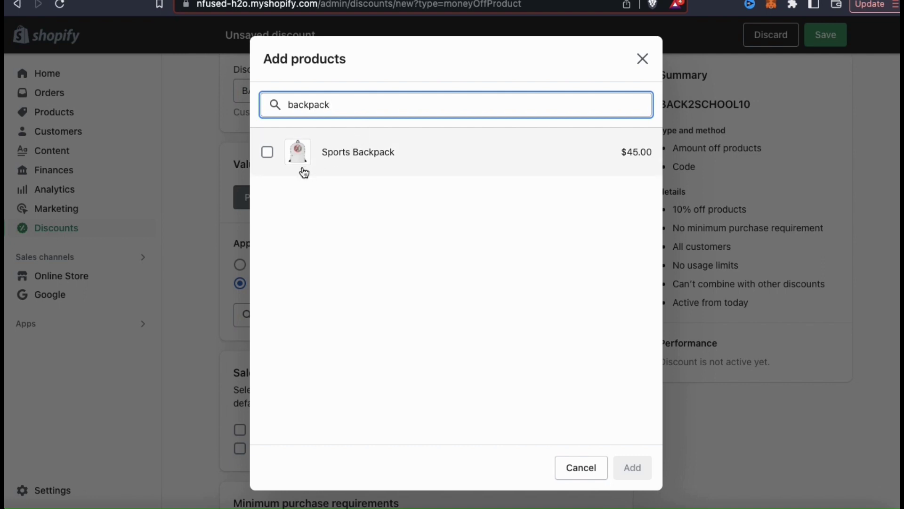
click(267, 154)
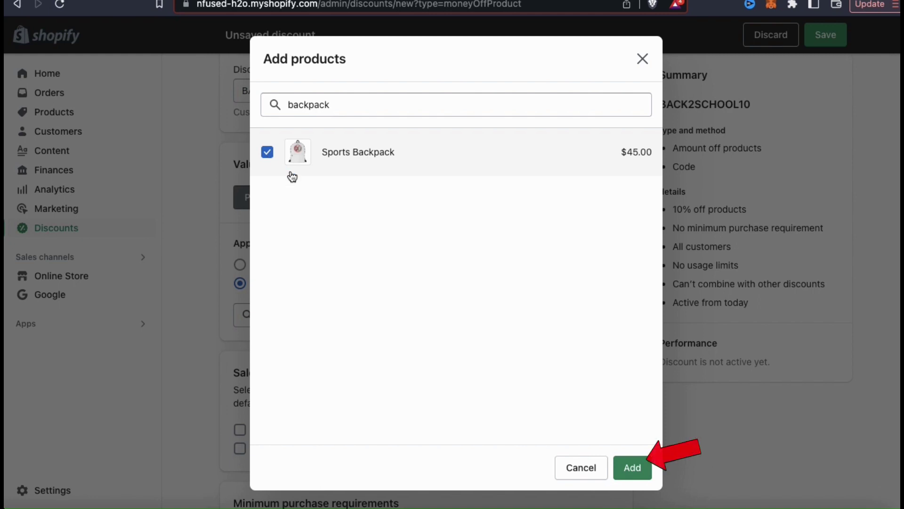
click(632, 468)
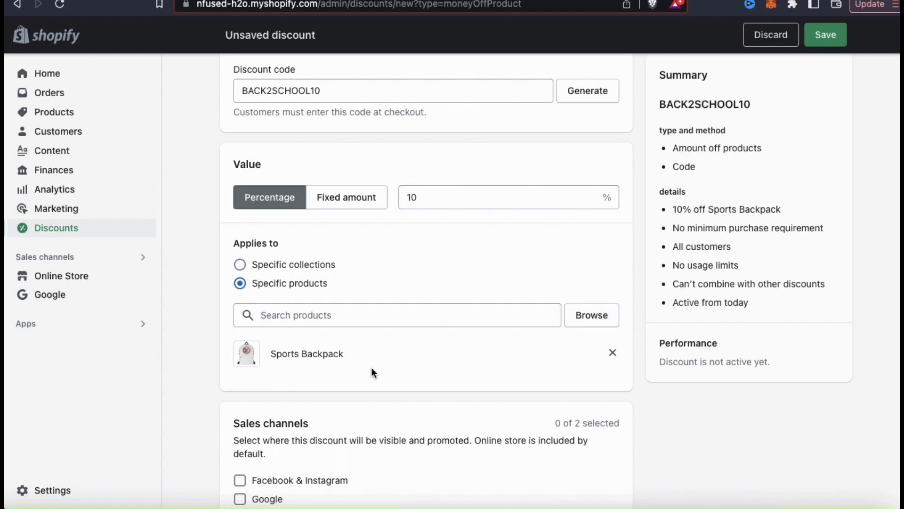
scroll(640, 419, down, 5)
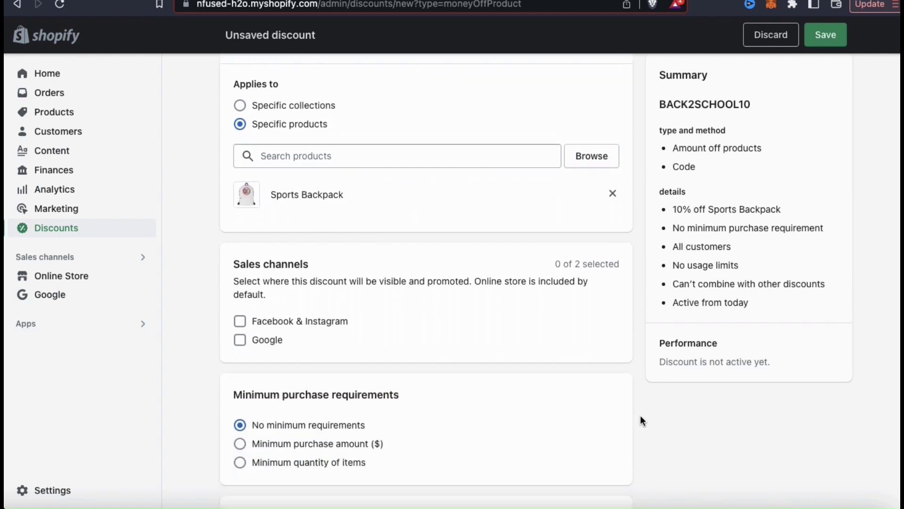
- Require a minimum purchase amount of $100.00 for the discount
scroll(640, 419, down, 2)
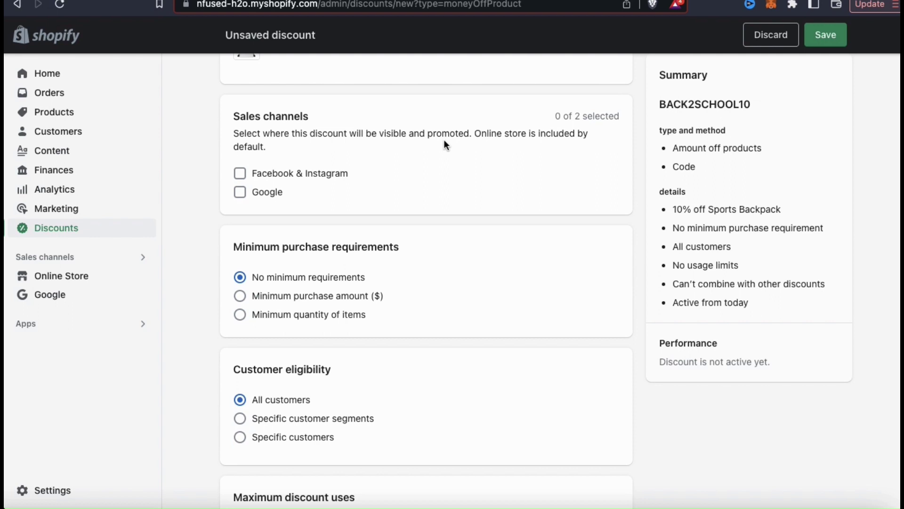
drag(474, 134, 525, 149)
click(526, 149)
scroll(634, 197, down, 5)
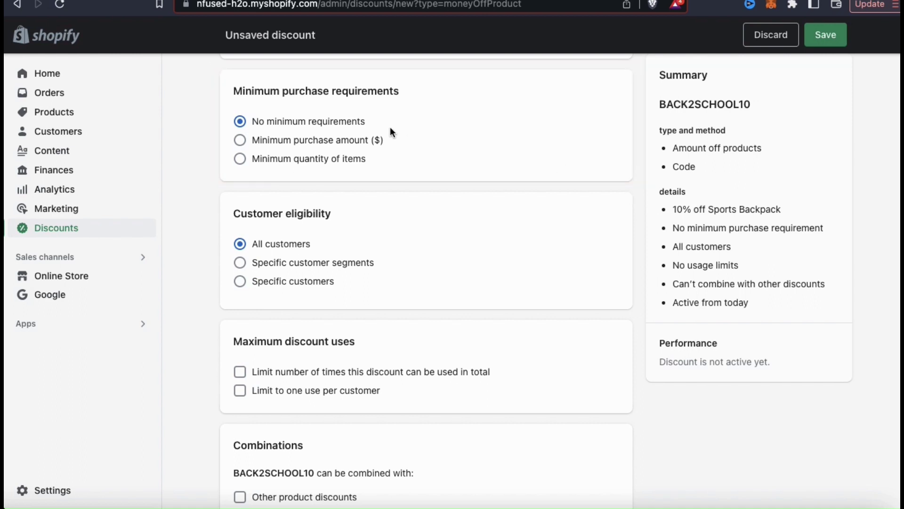
click(240, 140)
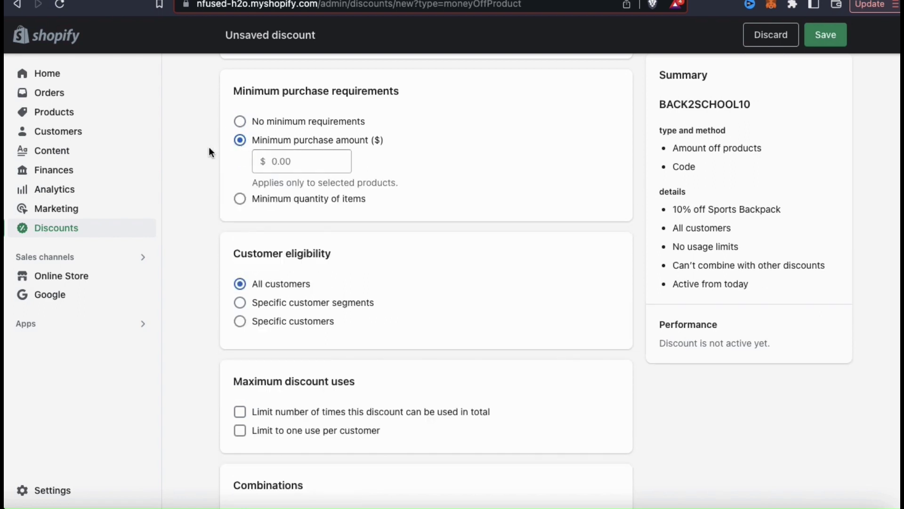
click(295, 163)
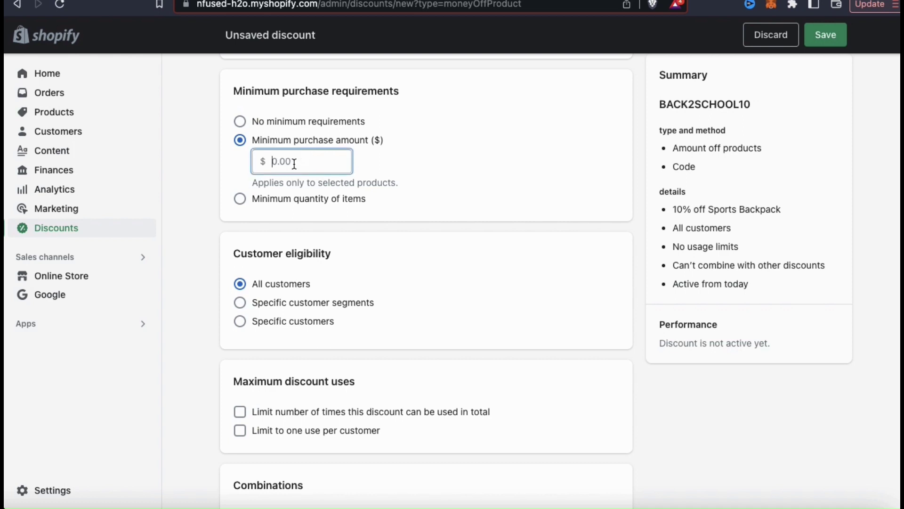
text(1000)
key(BackSpace)
click(419, 174)
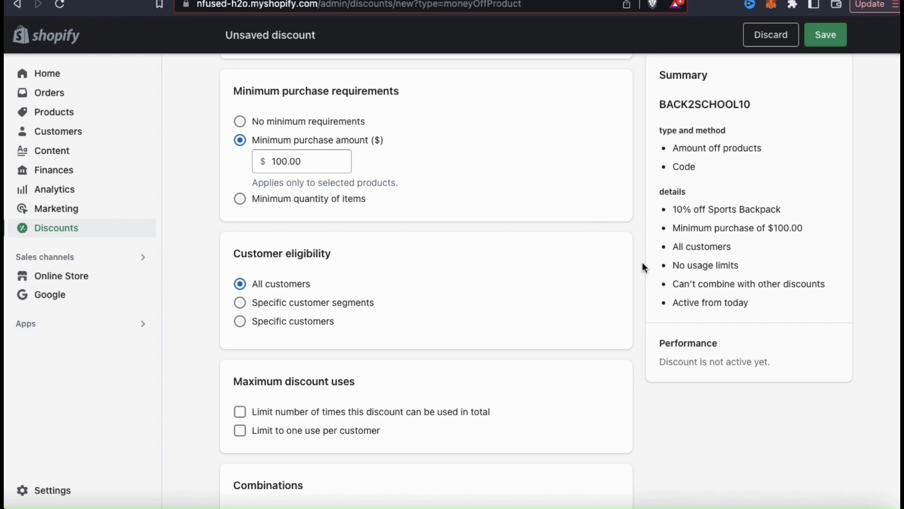
- Try restricting customer eligibility to specific customer segments and to specific customers, and set it back to all customers
scroll(642, 264, down, 3)
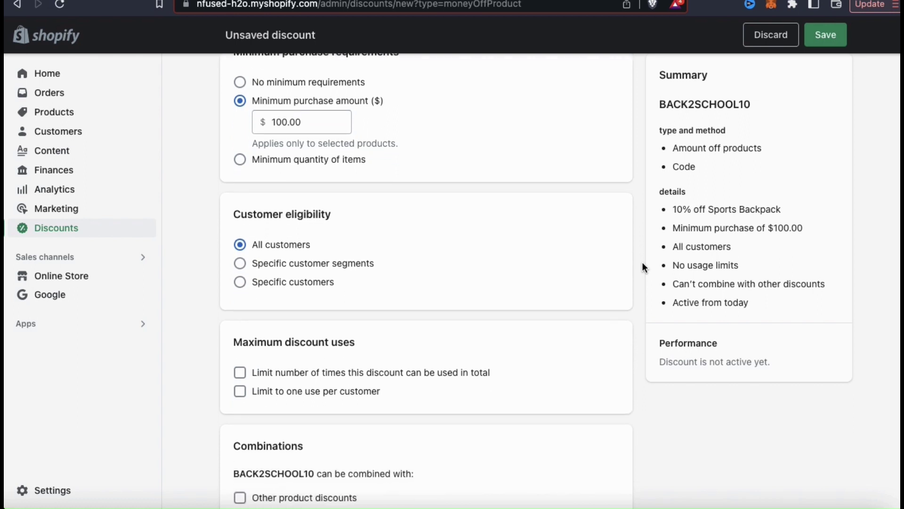
scroll(642, 267, down, 1)
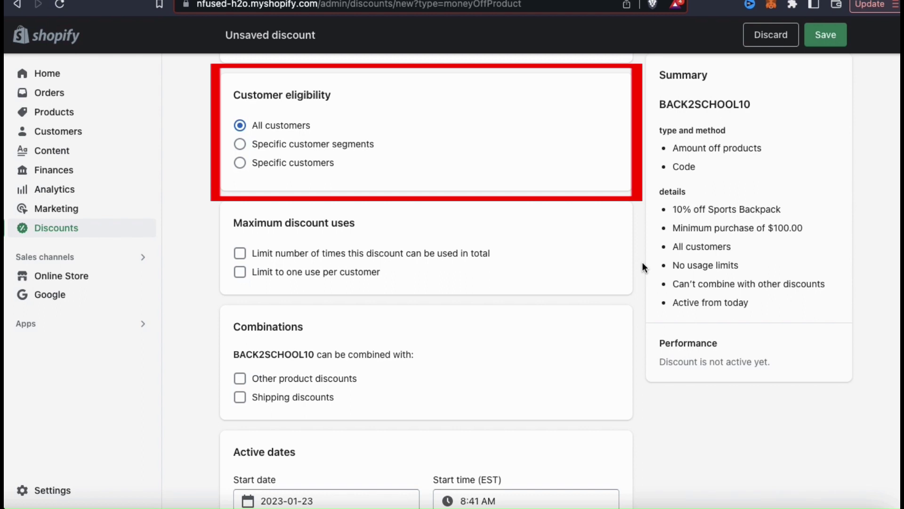
click(240, 146)
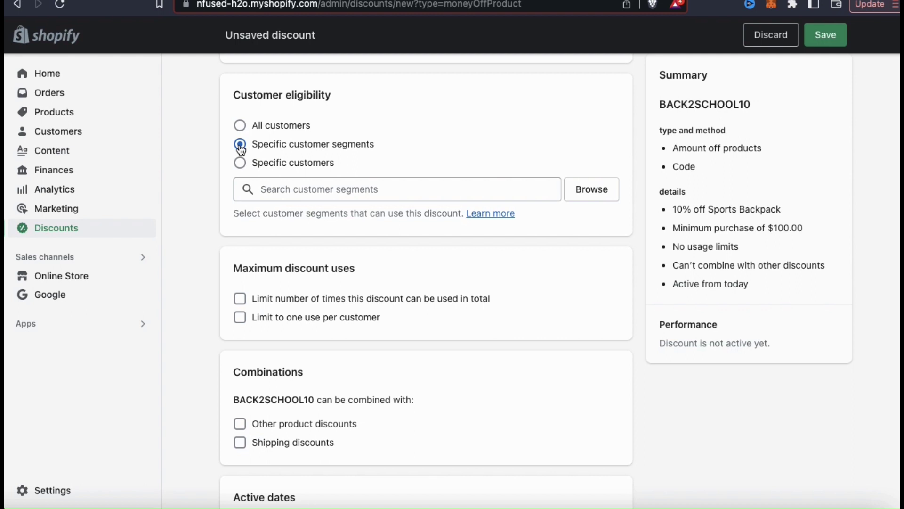
click(240, 163)
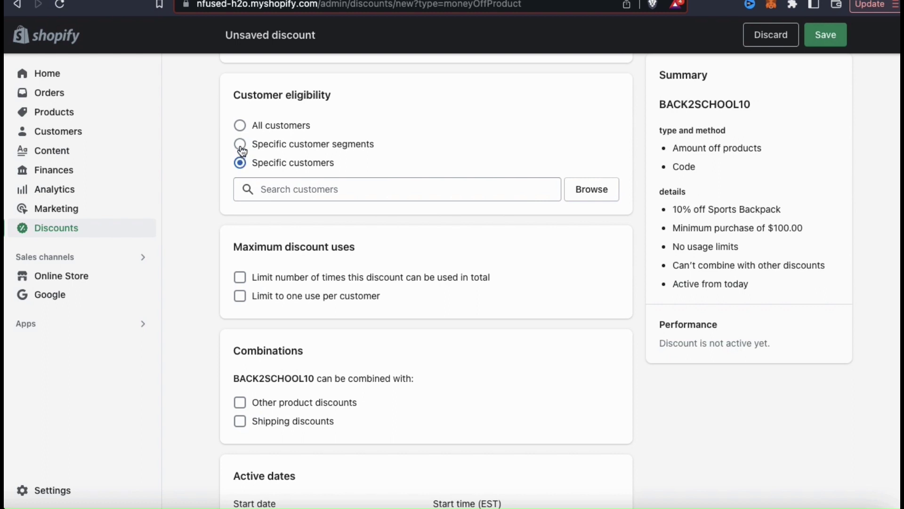
click(240, 126)
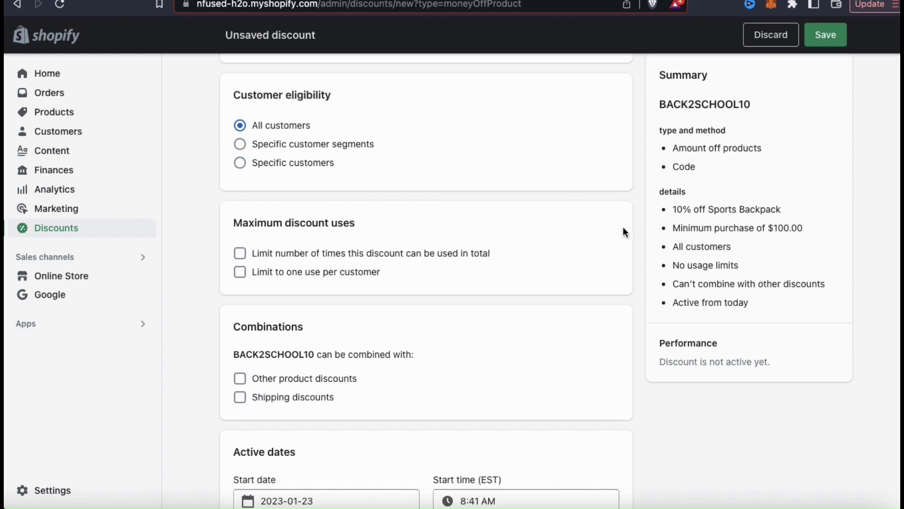
- Try limiting the discount to 50 total uses, and remove that limit again
scroll(623, 228, down, 5)
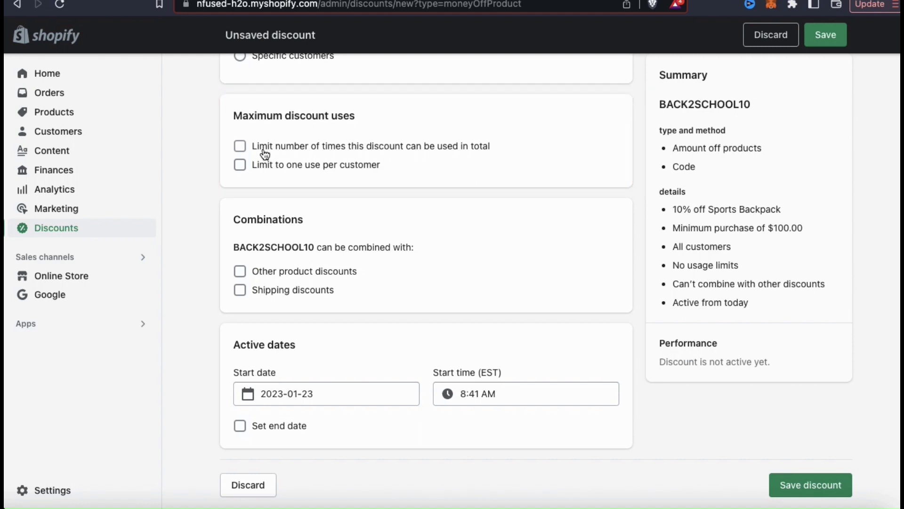
click(239, 147)
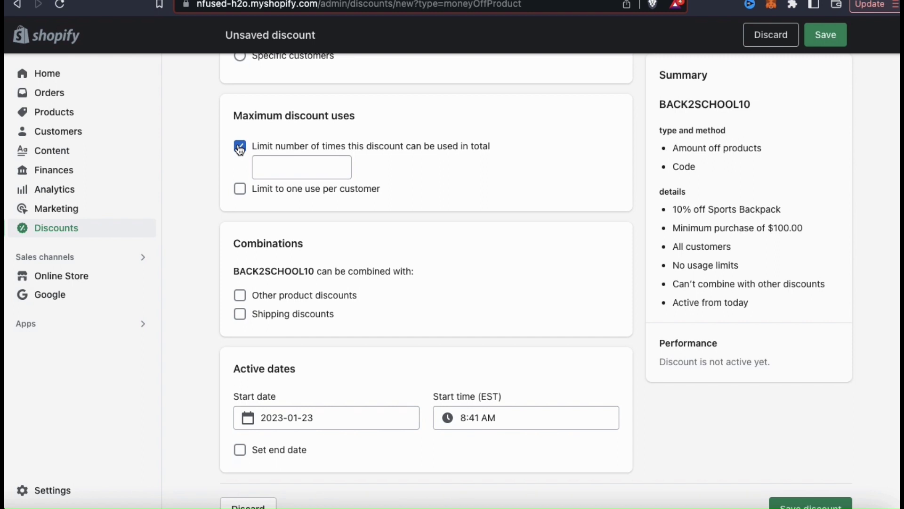
click(268, 166)
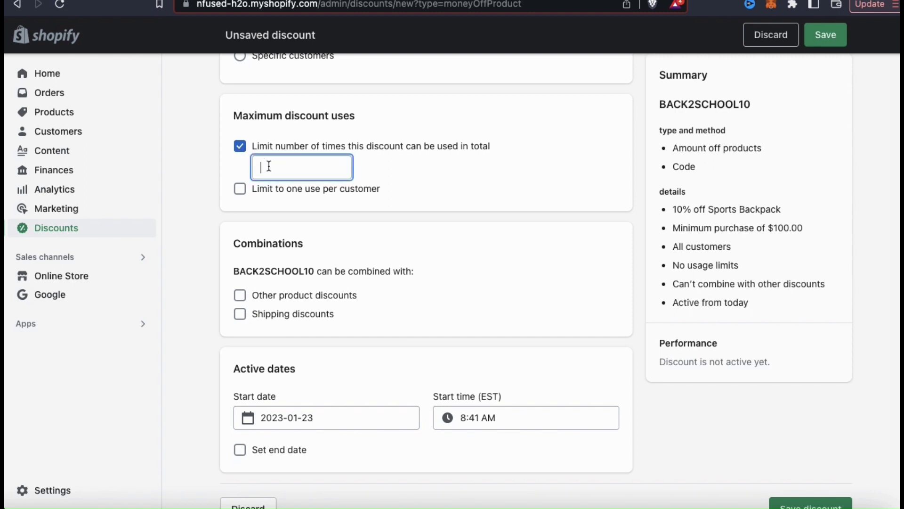
text(50)
click(240, 146)
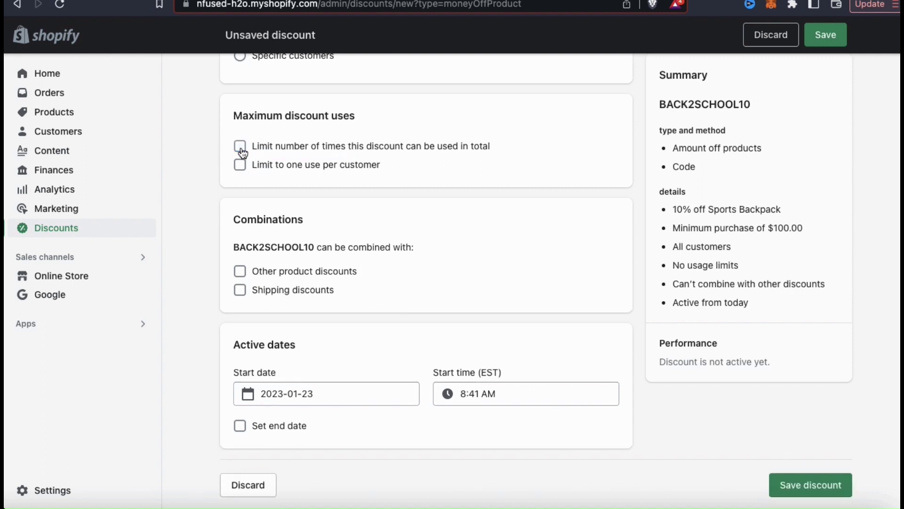
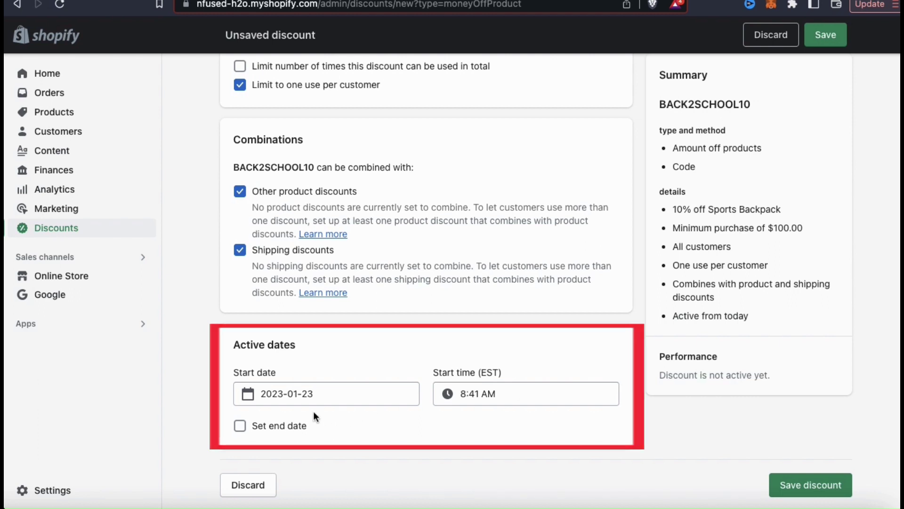
- Give the discount an end date of 2023-01-31 in its active dates
click(326, 390)
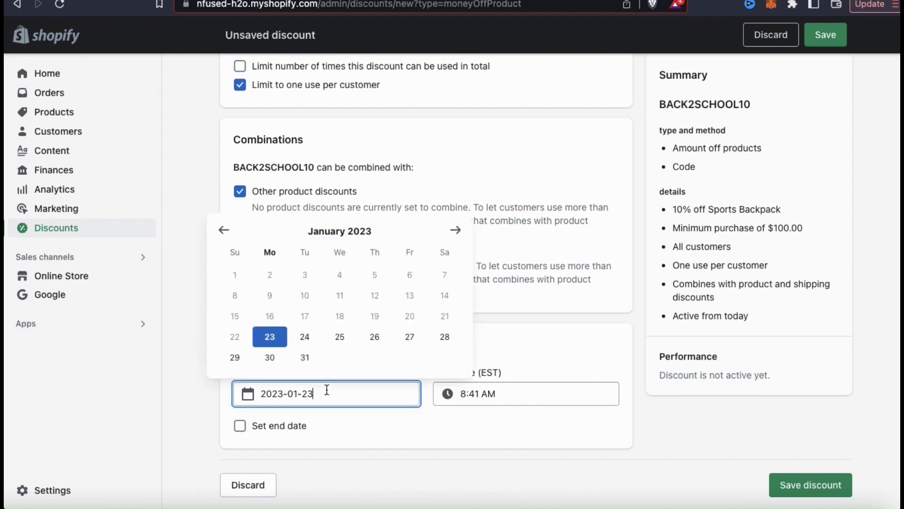
click(371, 422)
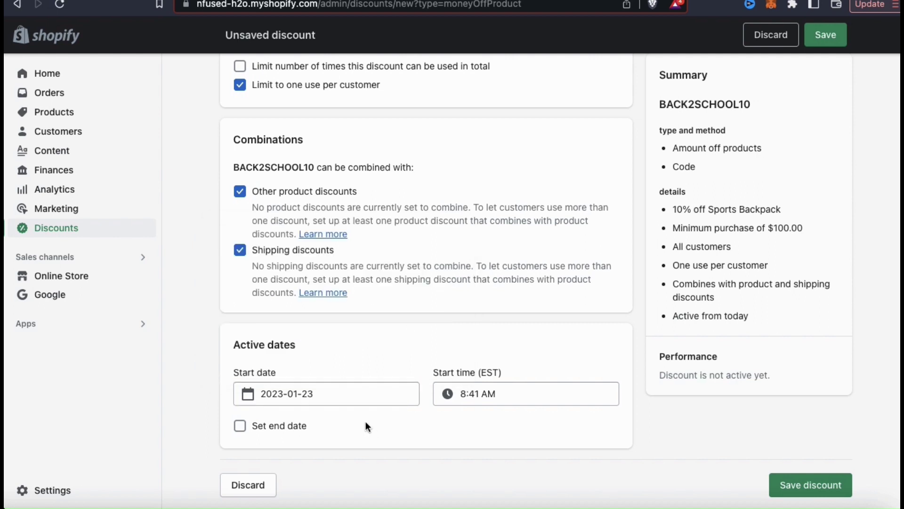
click(241, 426)
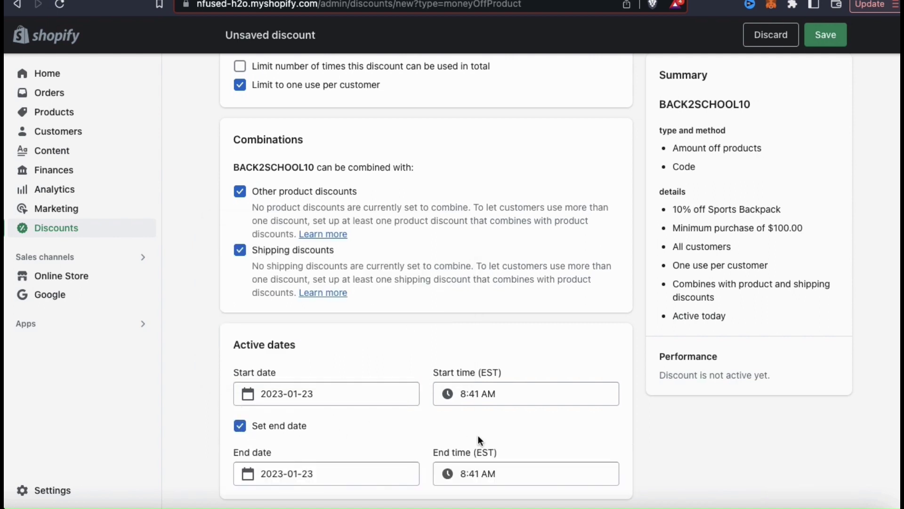
scroll(478, 434, down, 2)
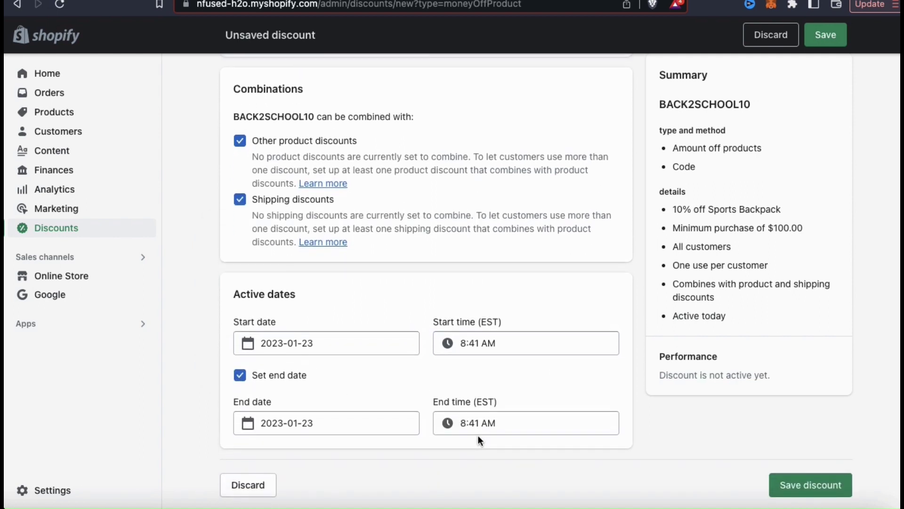
click(362, 420)
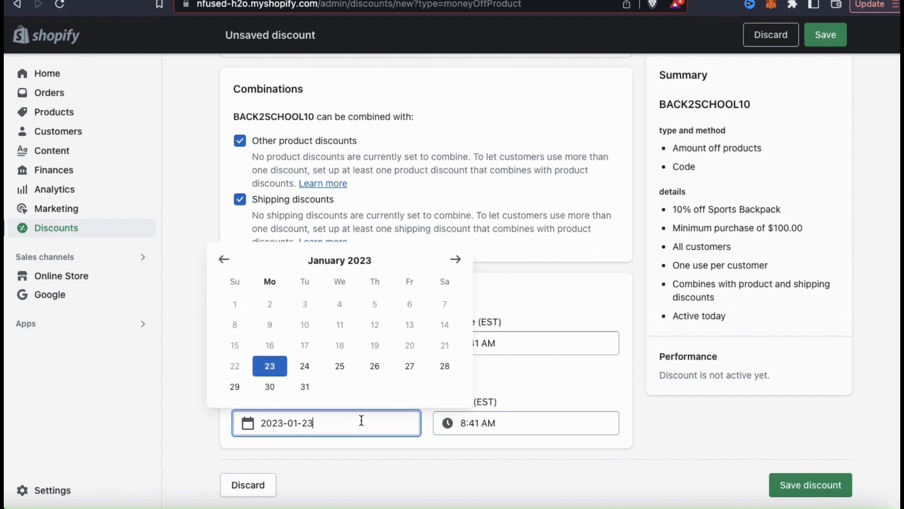
click(305, 387)
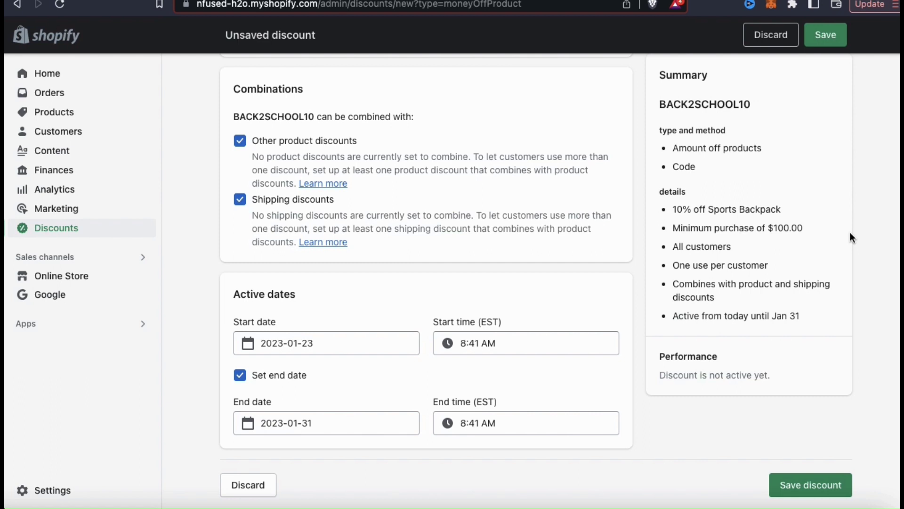
- Save the discount and copy its shareable link that lands on the Sports Backpack product page
click(809, 490)
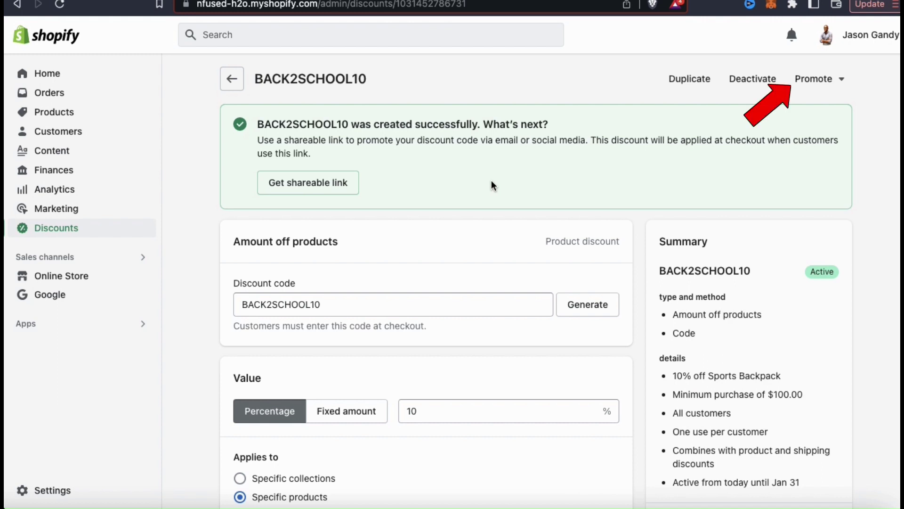
click(336, 188)
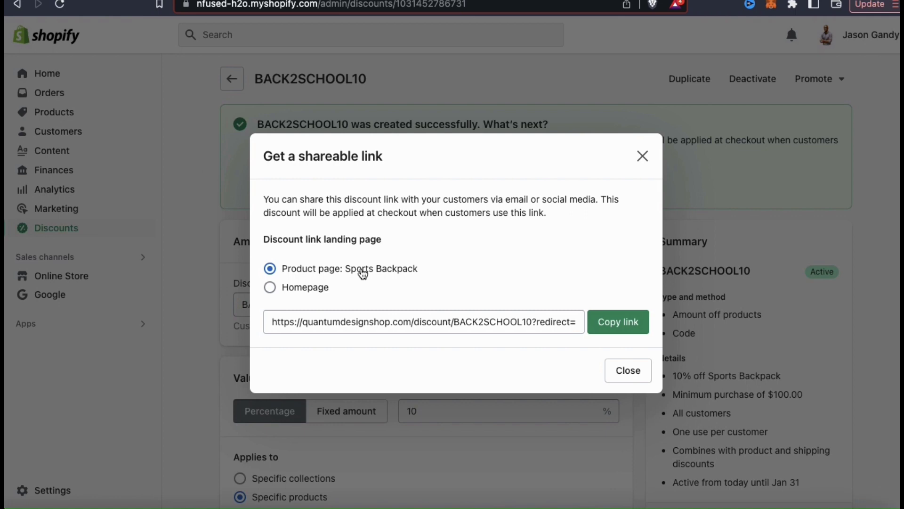
click(617, 322)
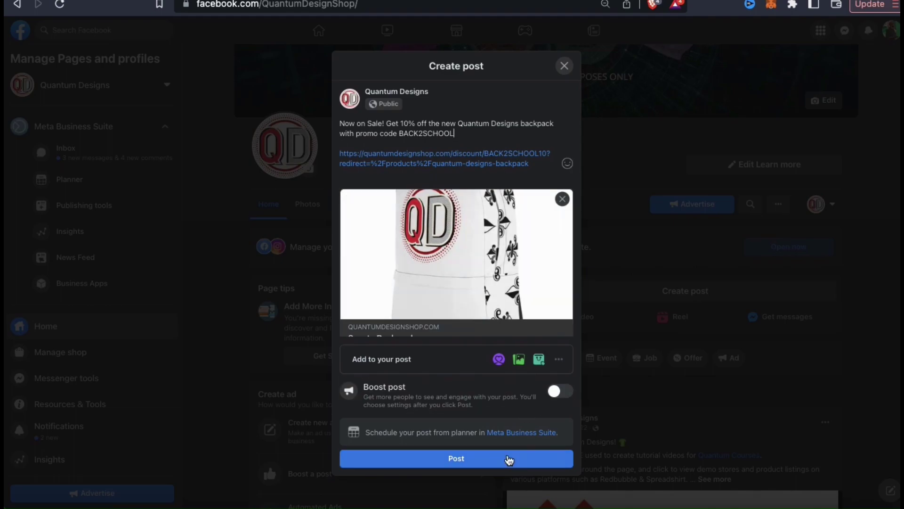
- On Facebook, publish the prepared backpack sale post without turning it into an offer, and open its discount link from the page feed
click(508, 459)
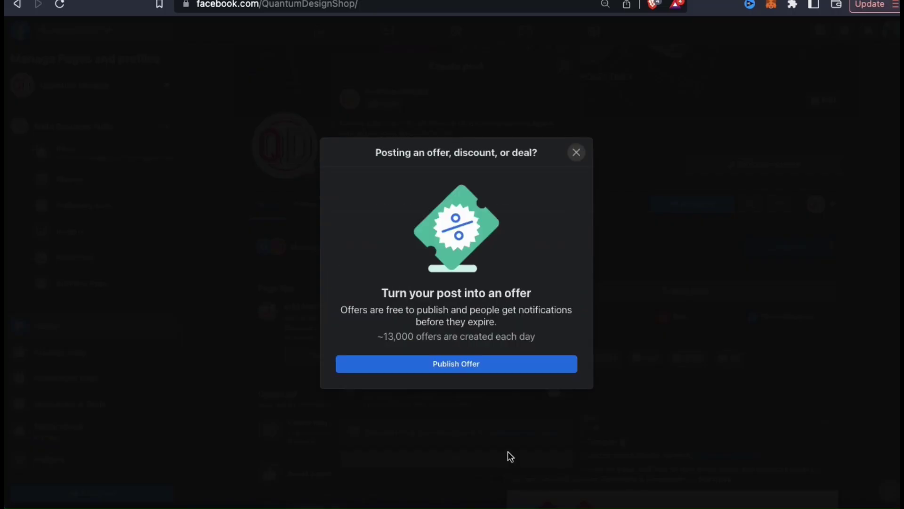
click(576, 153)
scroll(827, 256, down, 2)
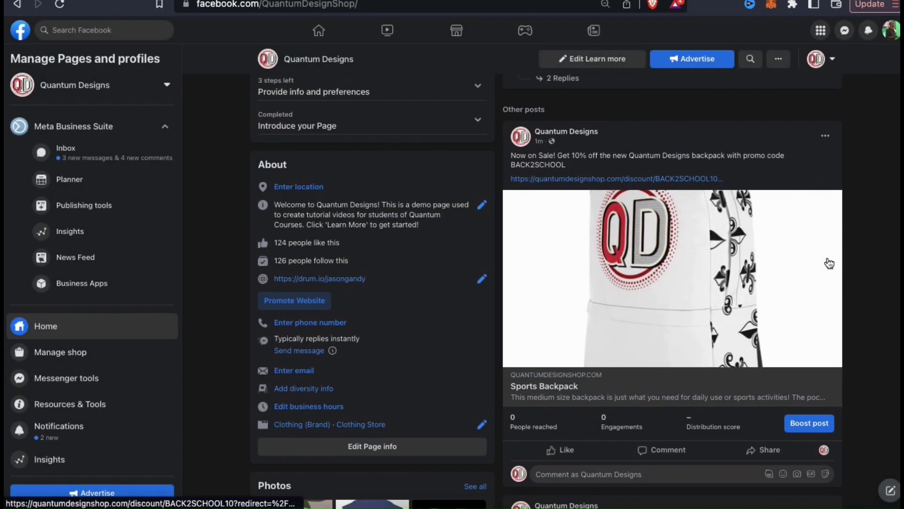
scroll(830, 264, down, 1)
click(828, 260)
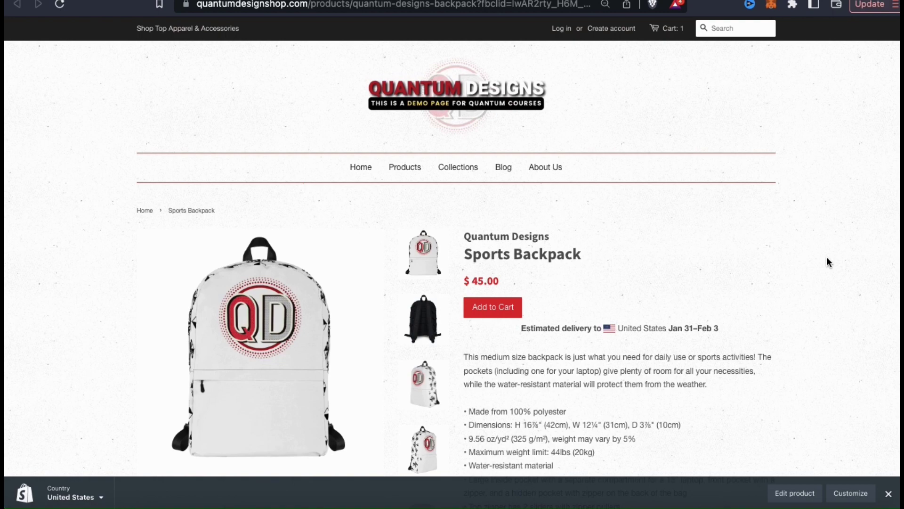
- Look over the Sports Backpack product page and add the backpack to the cart
scroll(828, 258, down, 4)
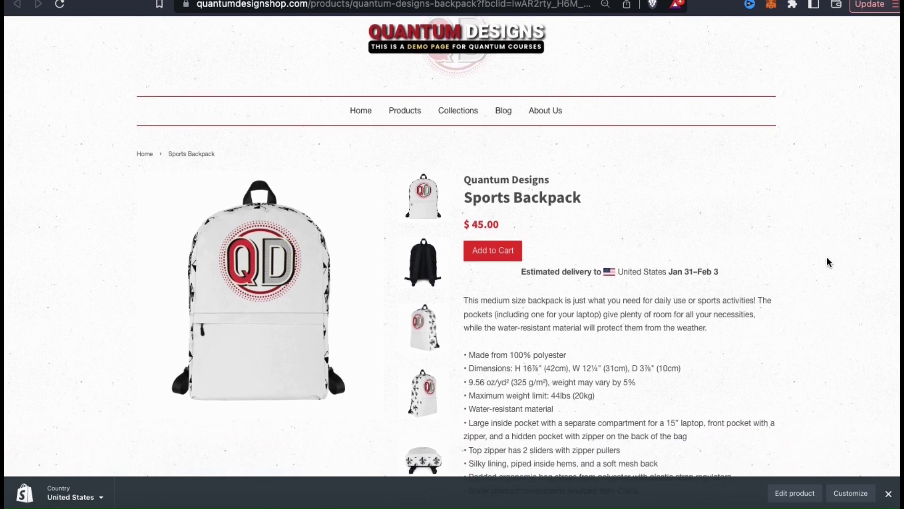
scroll(827, 259, down, 1)
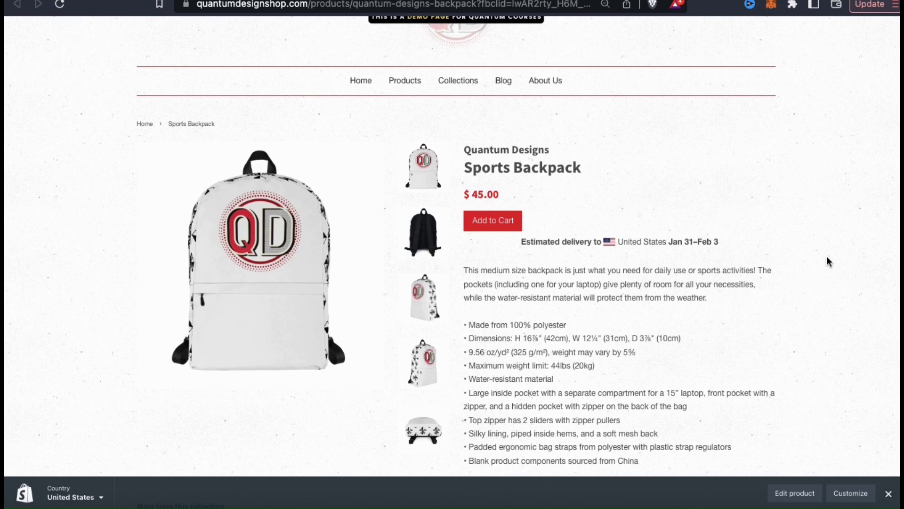
scroll(826, 257, up, 3)
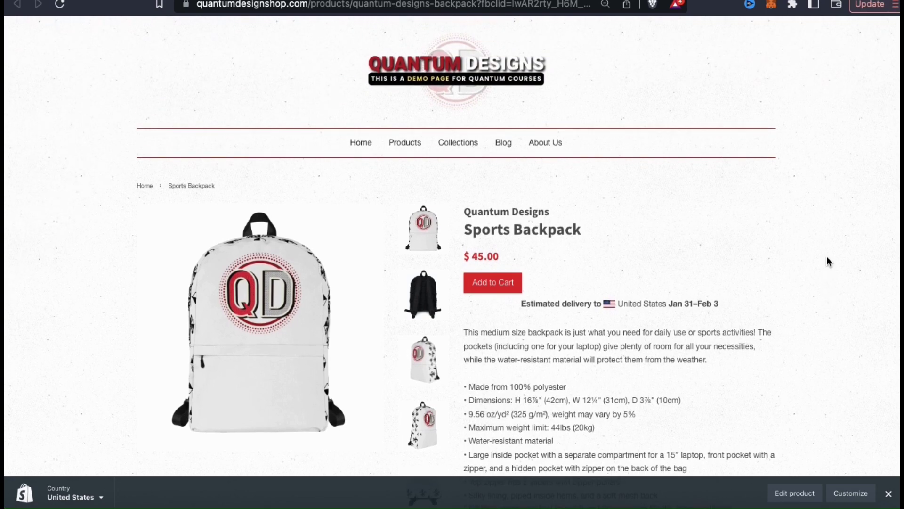
click(508, 283)
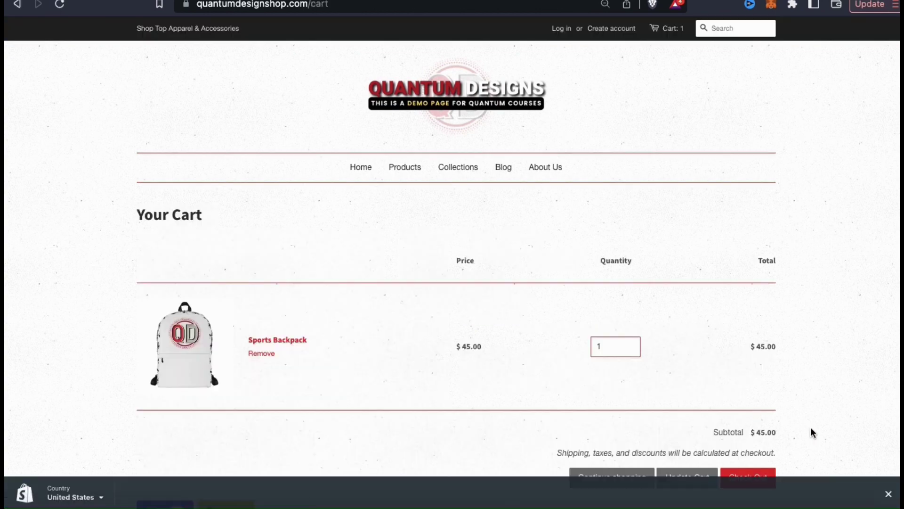
- Set the Sports Backpack quantity to 3 and update the cart
click(888, 493)
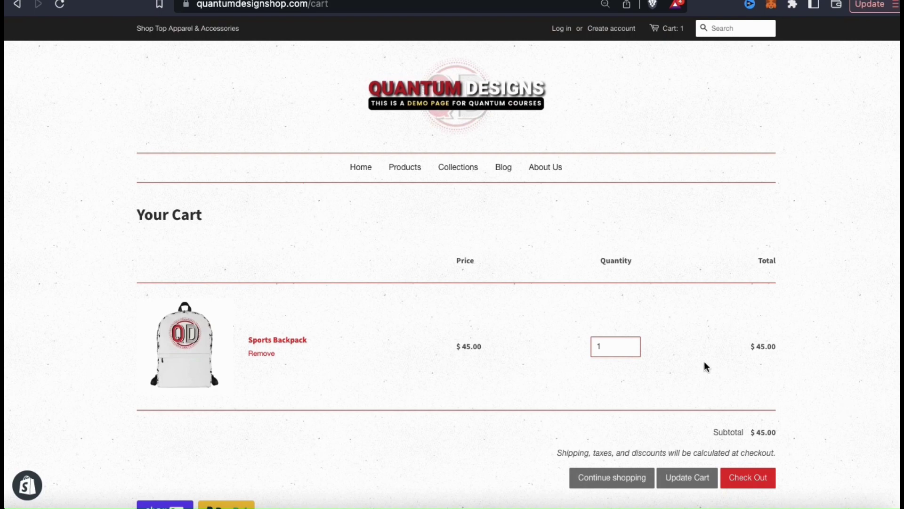
click(632, 344)
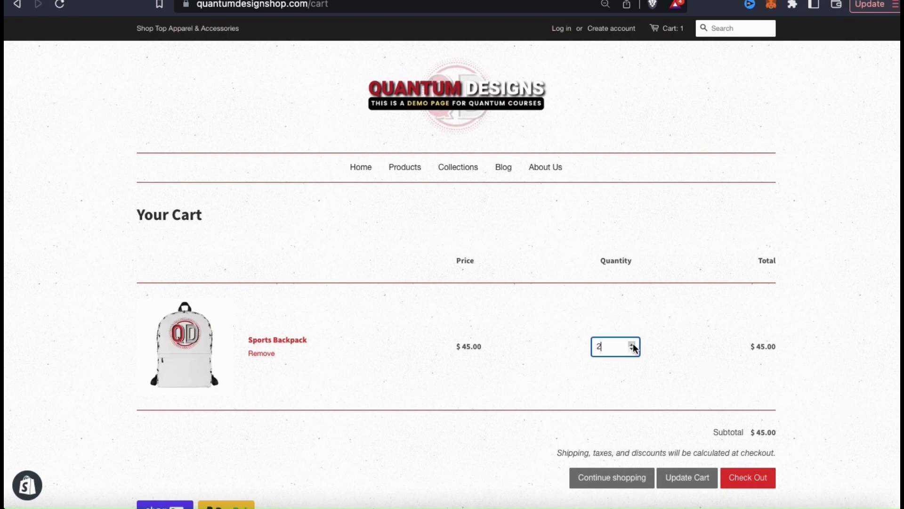
click(659, 375)
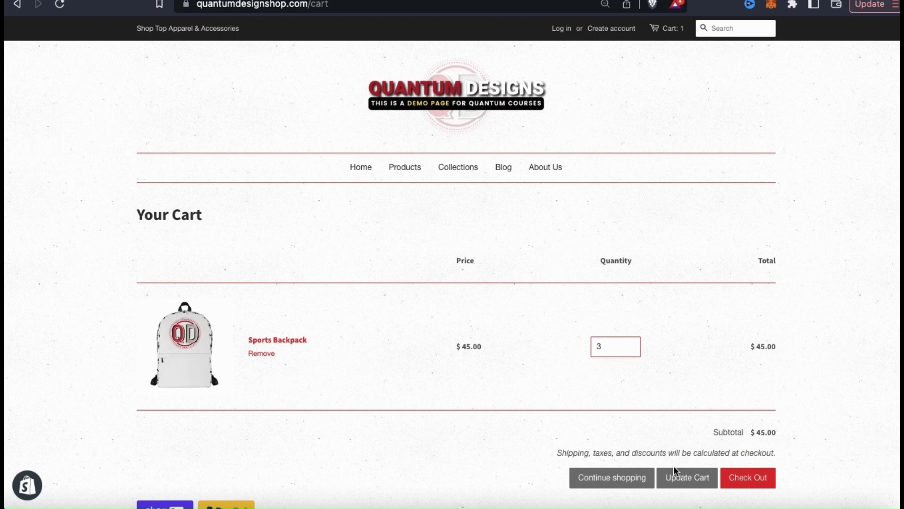
click(687, 478)
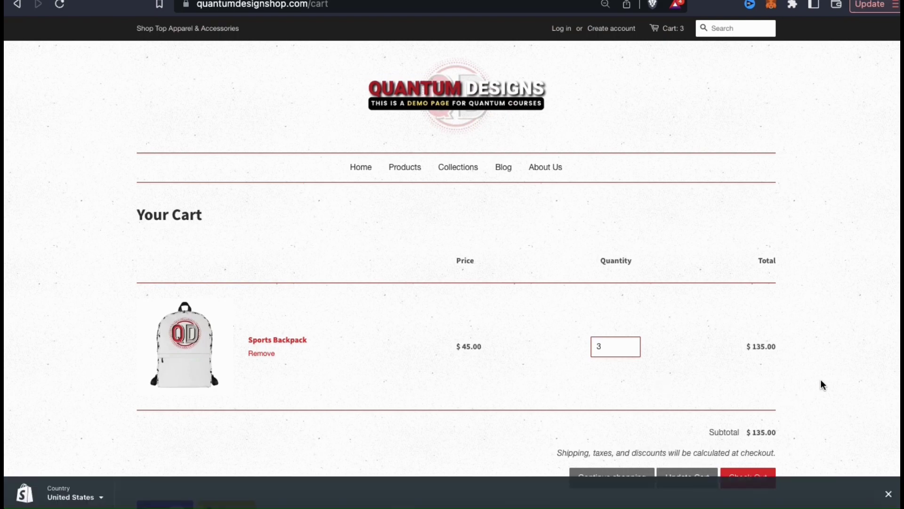
- Proceed to checkout, remove the applied BACK2SCHOOL10 discount, and apply the same code again by entering it manually
scroll(855, 435, down, 1)
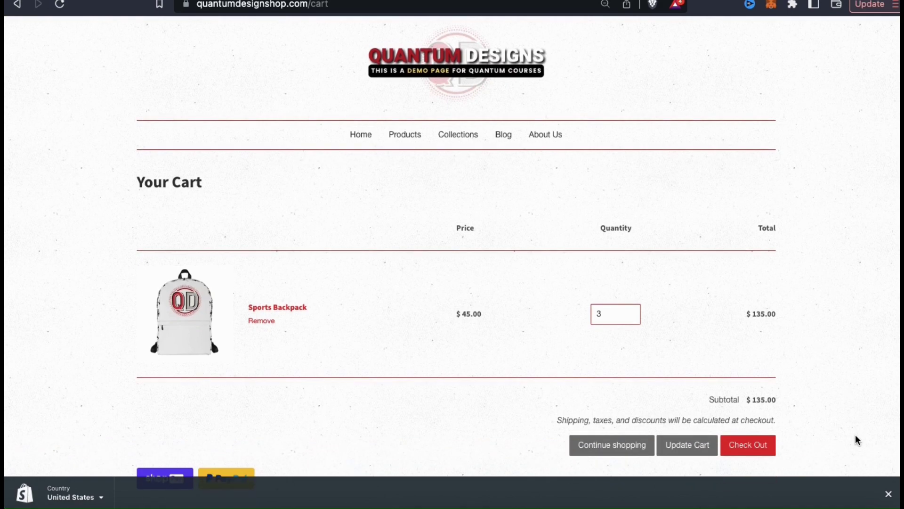
click(756, 451)
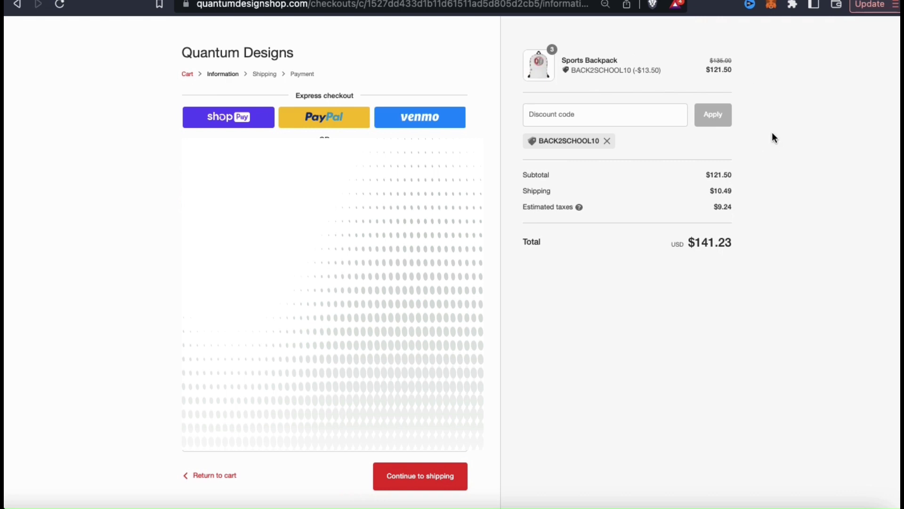
click(607, 141)
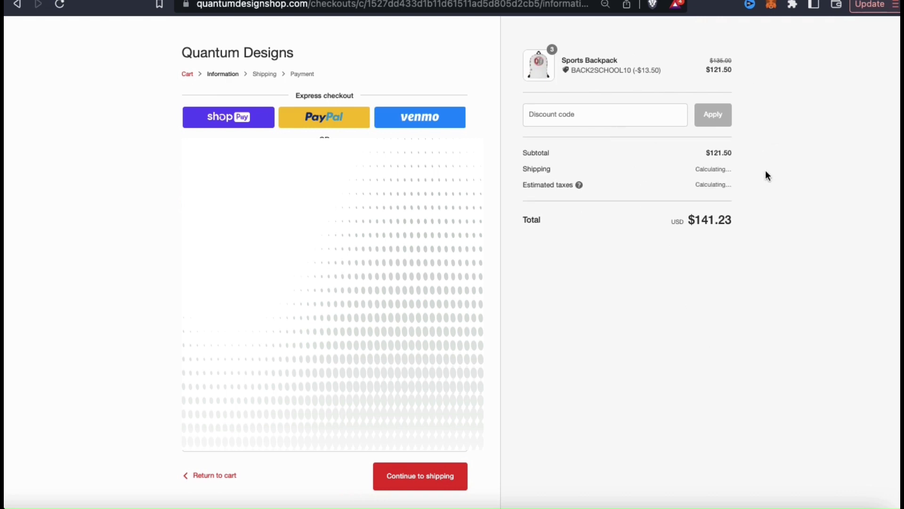
click(600, 115)
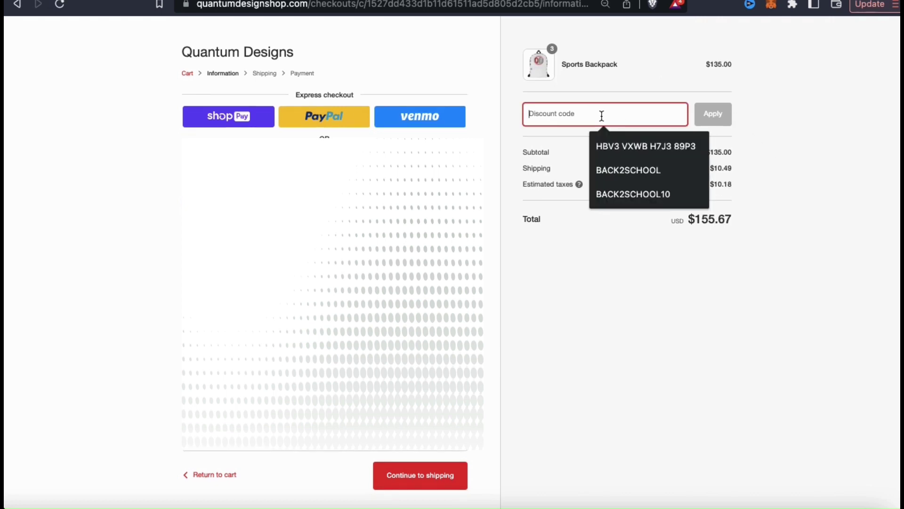
text(BACK2SCHOOL10)
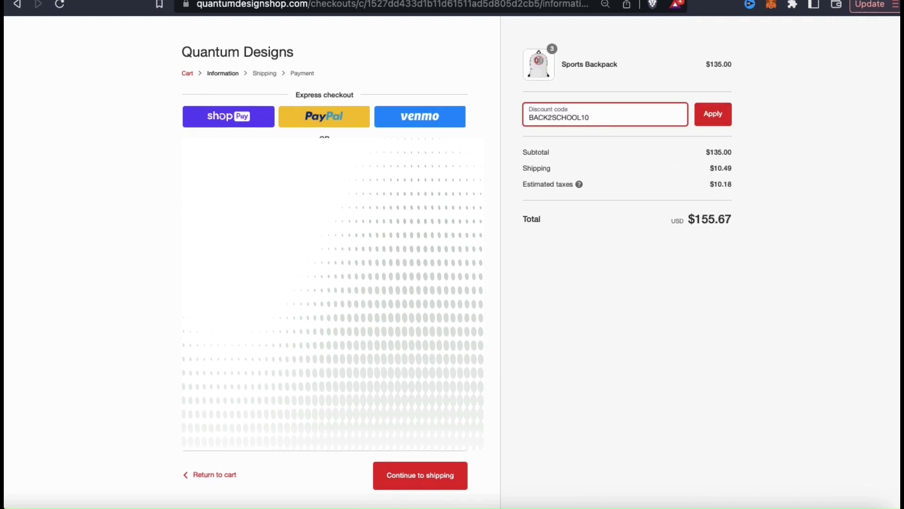
click(711, 128)
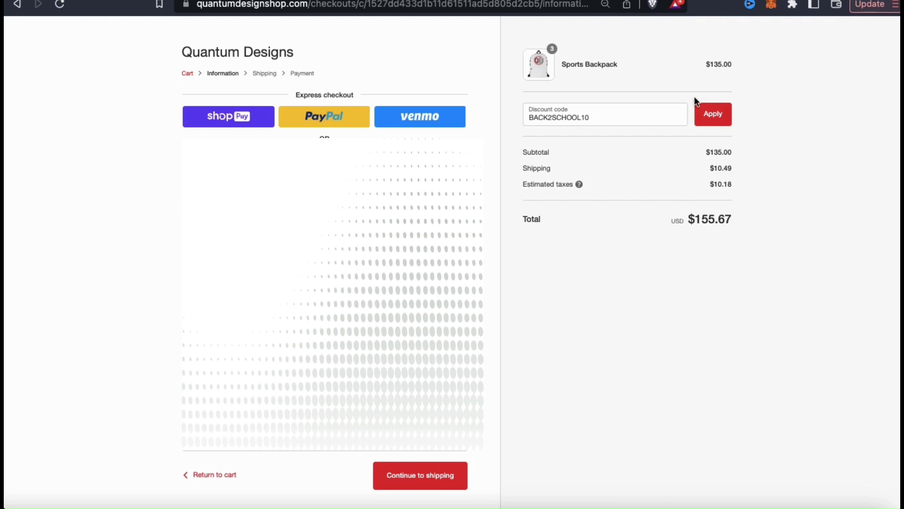
click(711, 122)
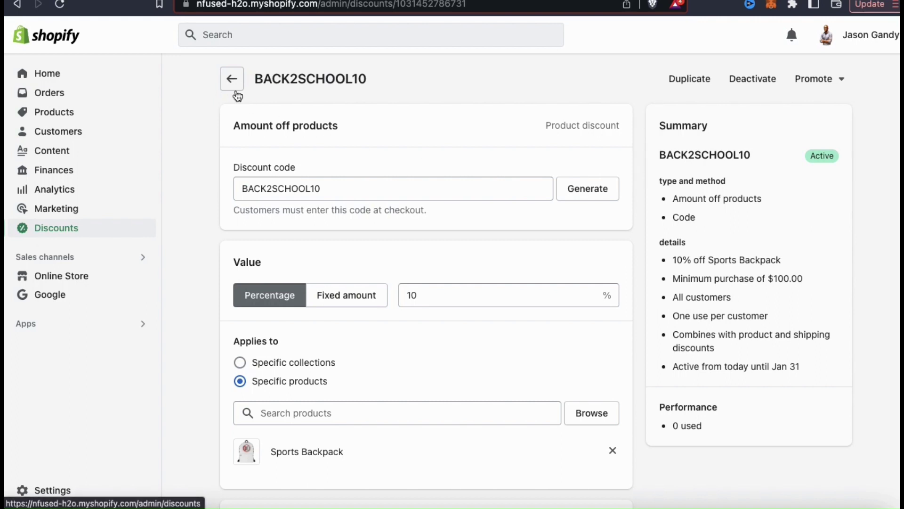
- Return to the store admin's discounts list and review the bulk actions available for the BACK2SCHOOL10 discount without applying any
click(240, 88)
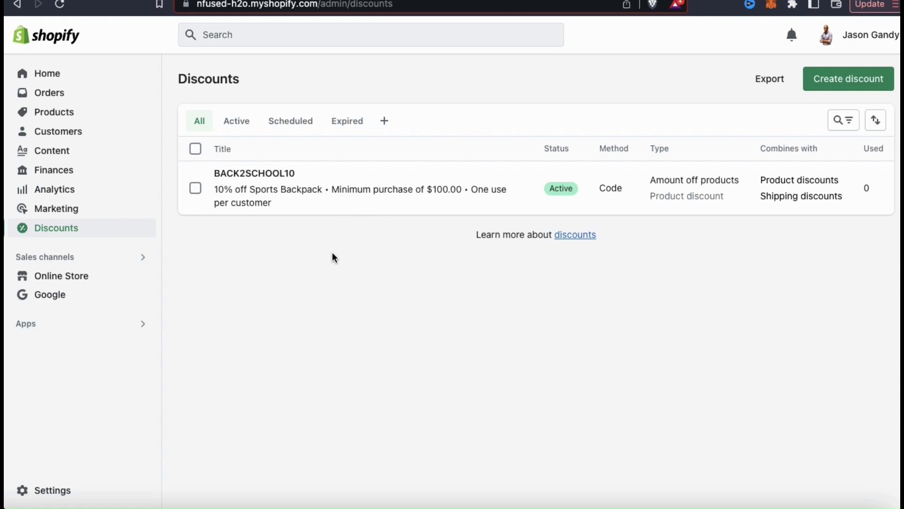
click(196, 188)
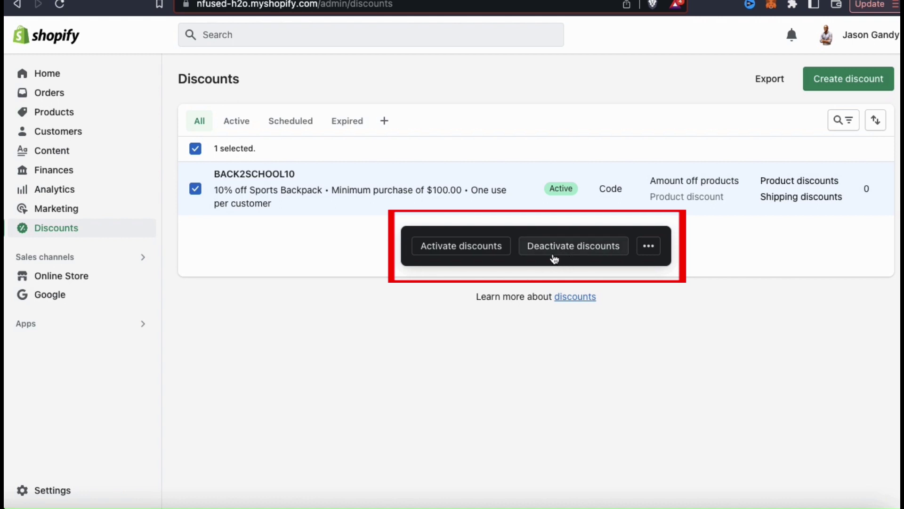
click(649, 253)
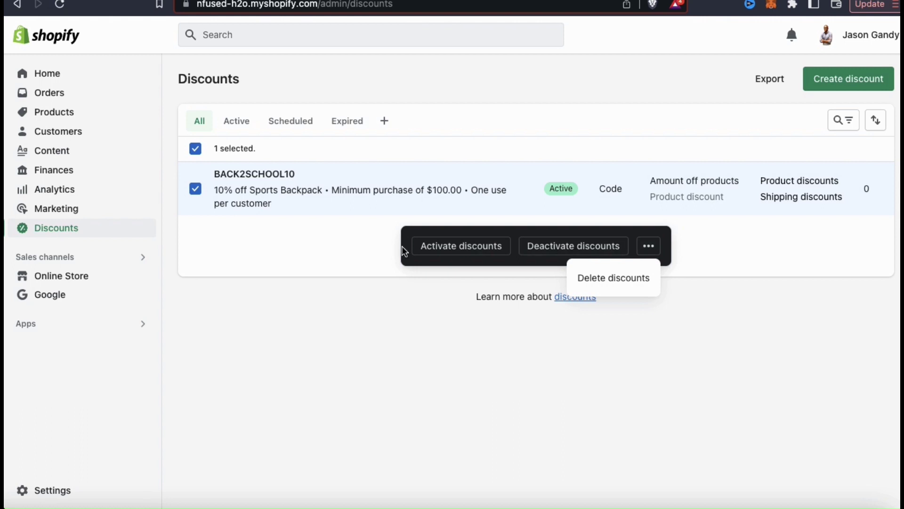
click(333, 251)
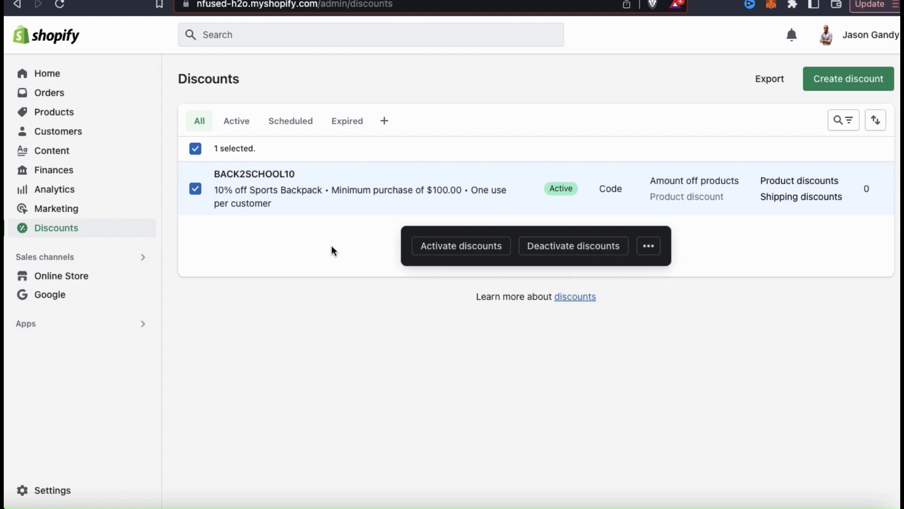
click(195, 189)
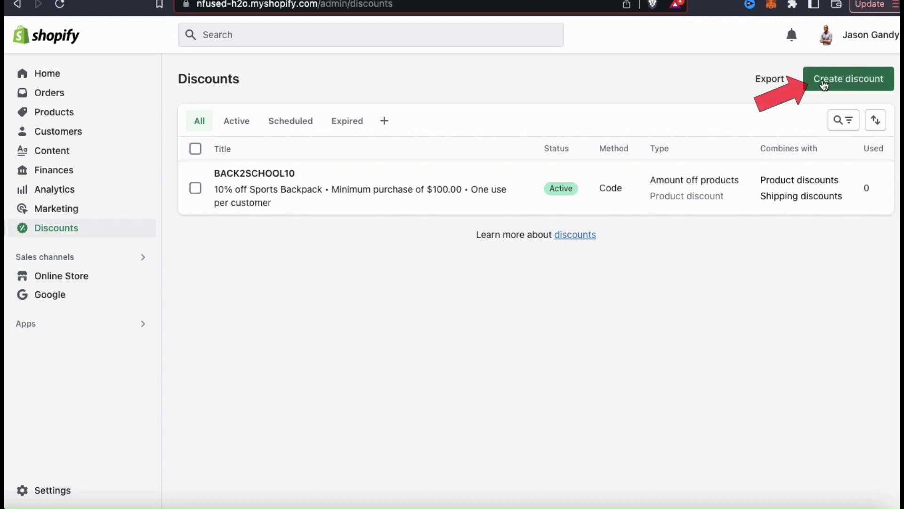
- Start a new Buy X get Y product discount that uses the automatic discount method
click(846, 85)
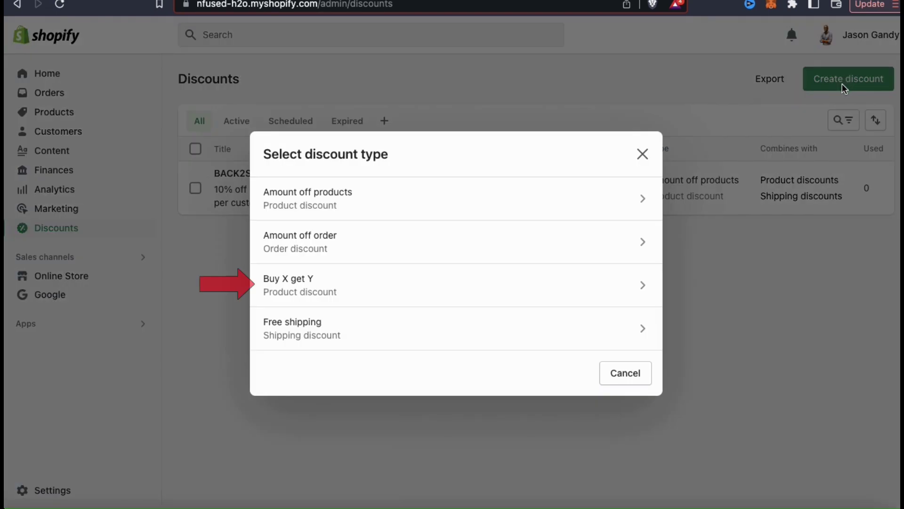
click(585, 294)
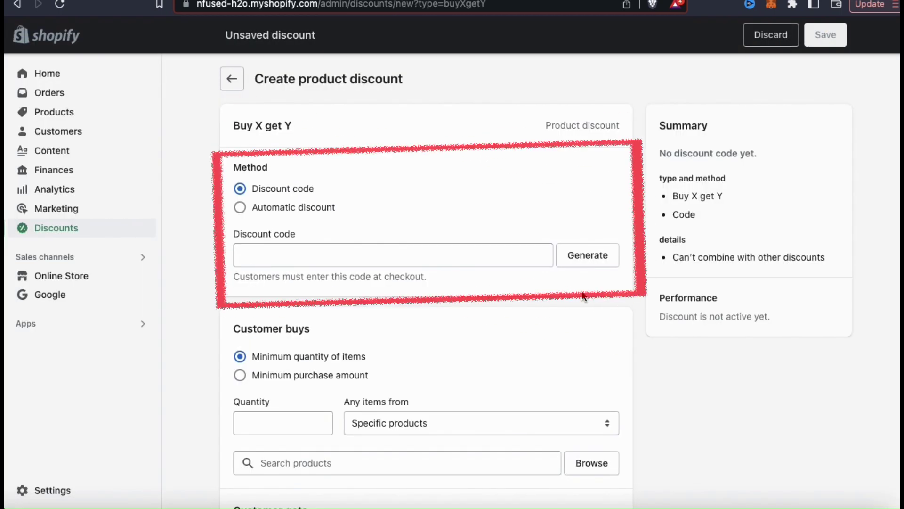
click(240, 208)
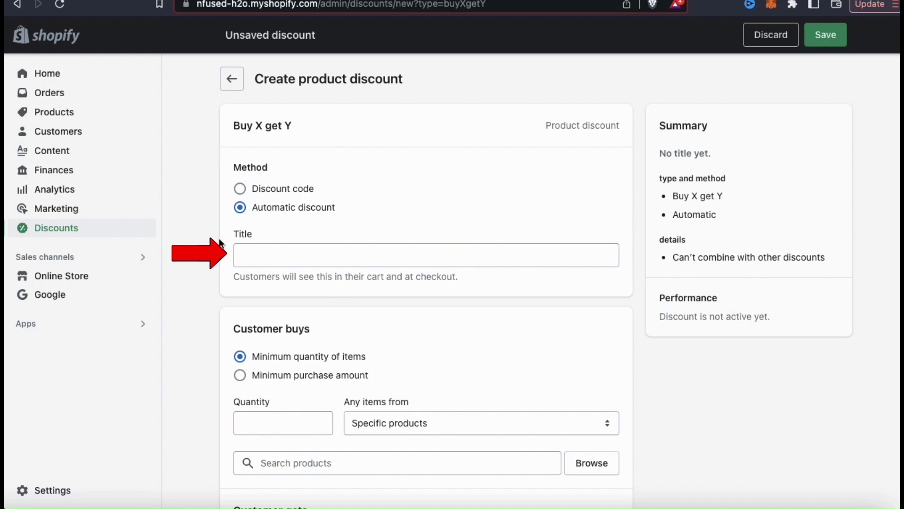
- Title the automatic discount NEWYEARDISCOUNT
click(256, 252)
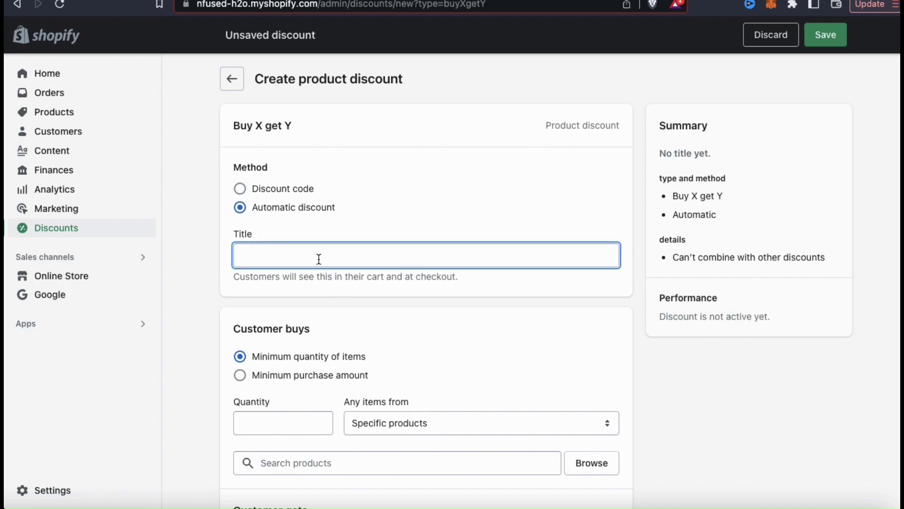
text(NEWYEARDISOU)
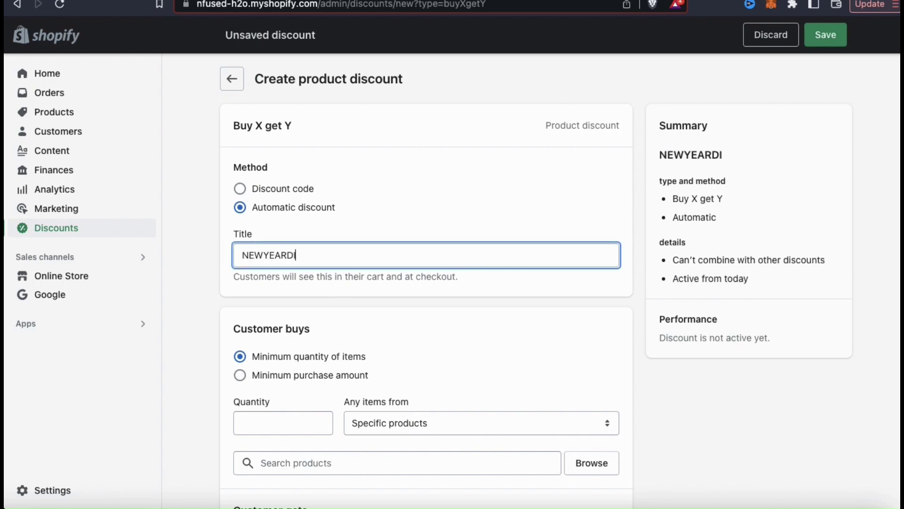
key(BackSpace)
key(BackSpace)
text(COUNT)
click(400, 305)
- Base the customer's qualifying condition on a minimum purchase amount of $150.00
scroll(635, 327, down, 5)
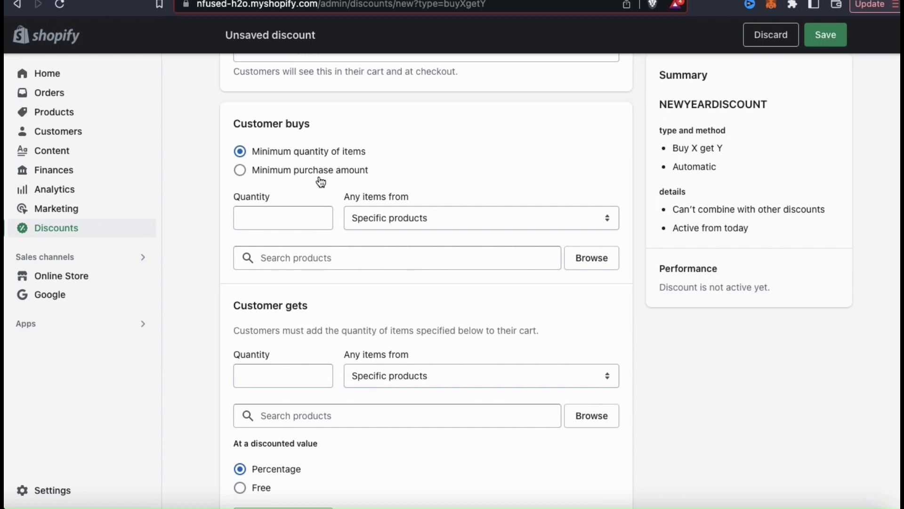
click(241, 170)
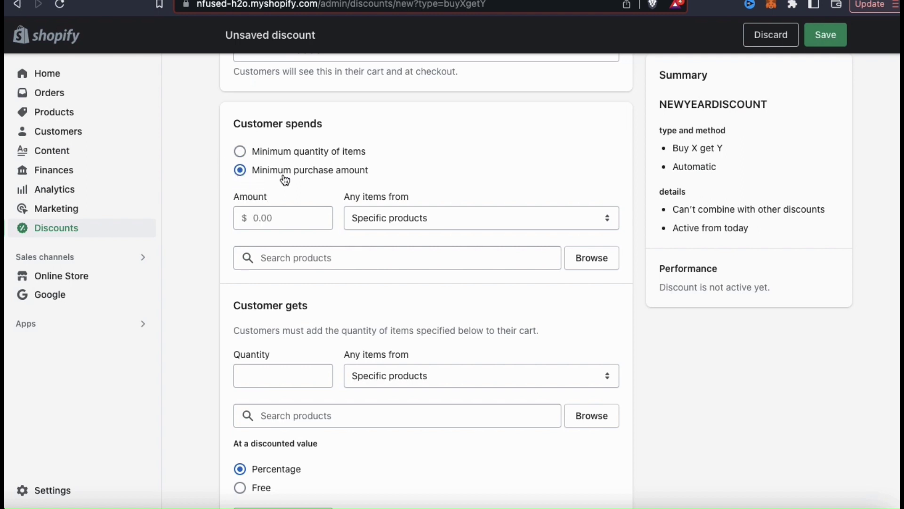
click(275, 214)
text(150)
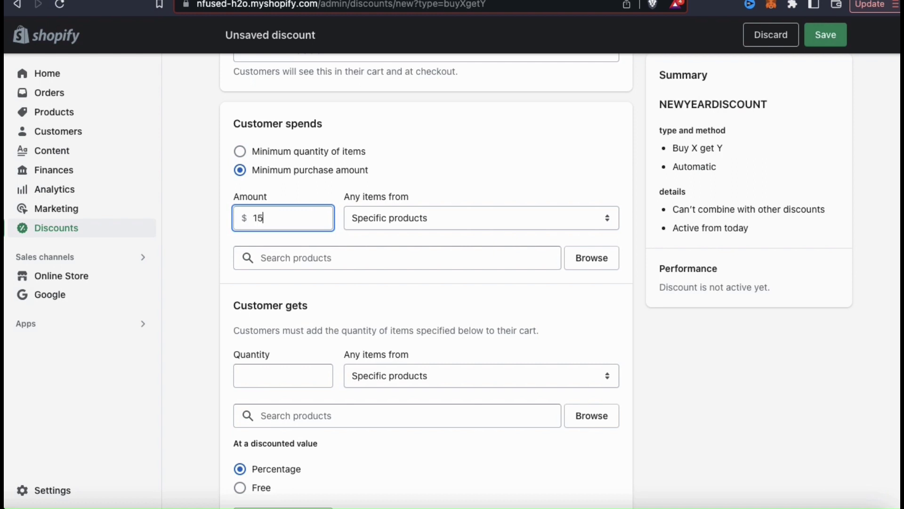
click(452, 176)
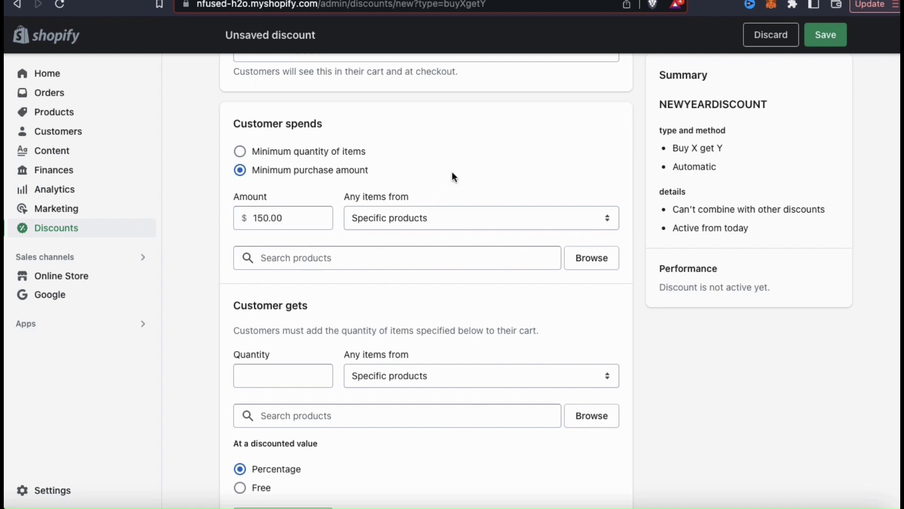
- Restrict the qualifying purchase to specific collections and add the Home & Living collection
click(490, 218)
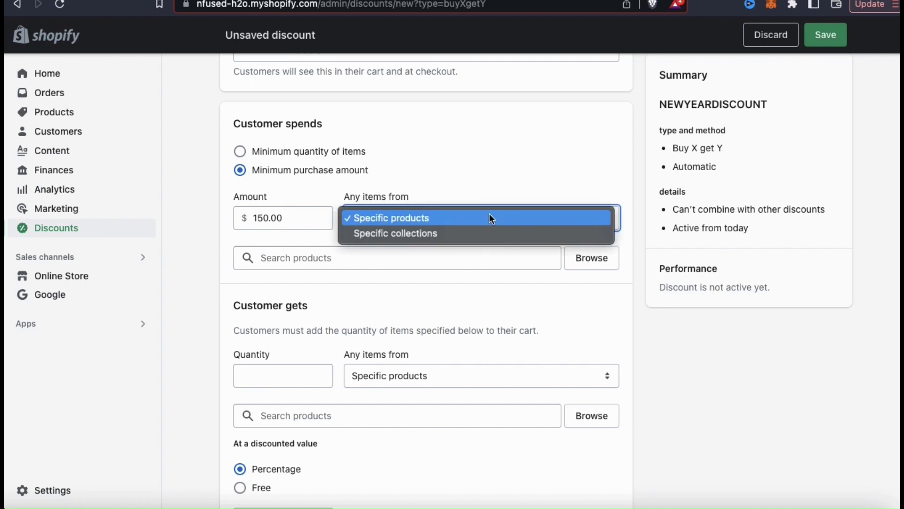
click(490, 234)
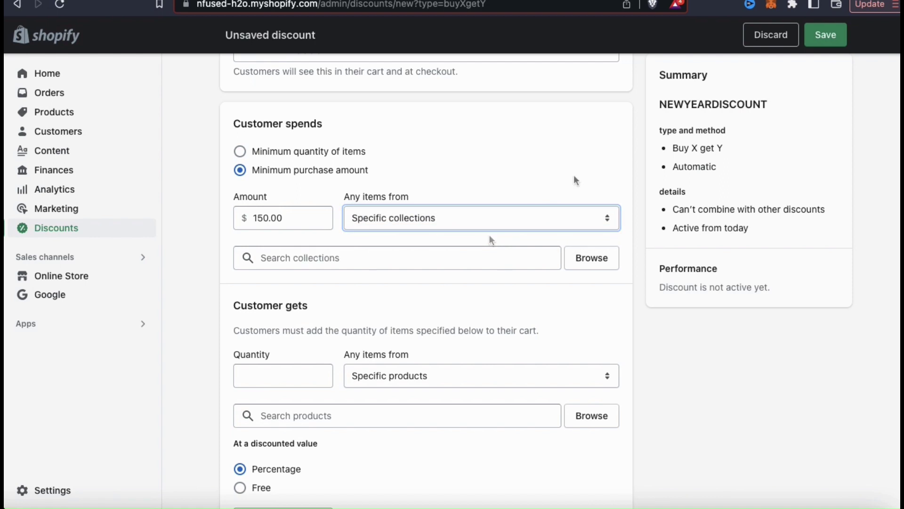
click(592, 259)
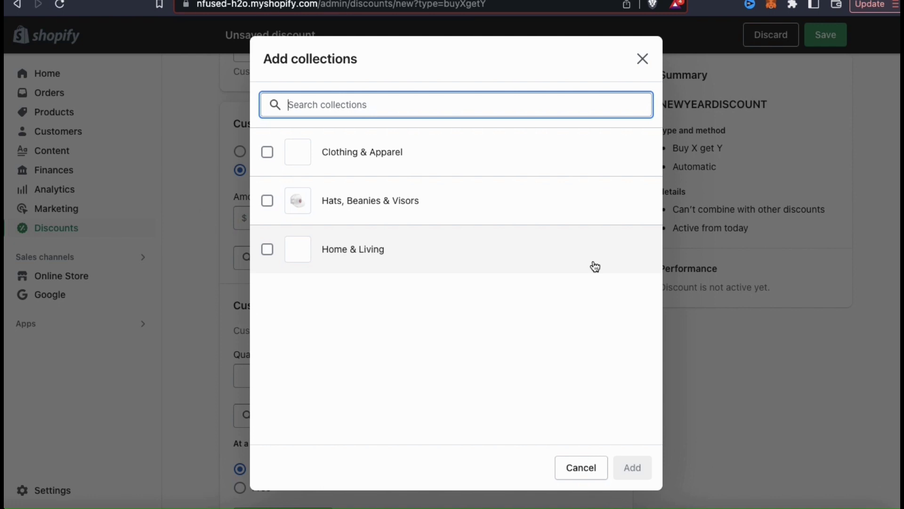
click(268, 250)
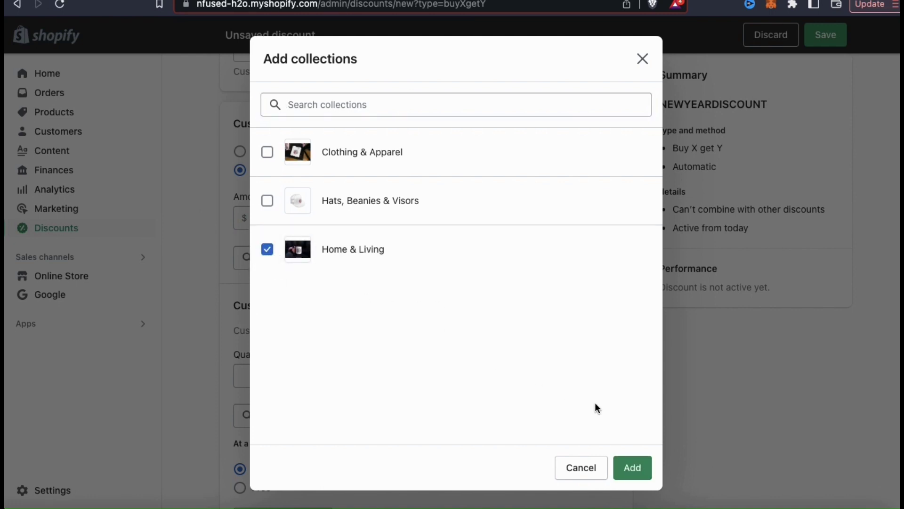
click(632, 473)
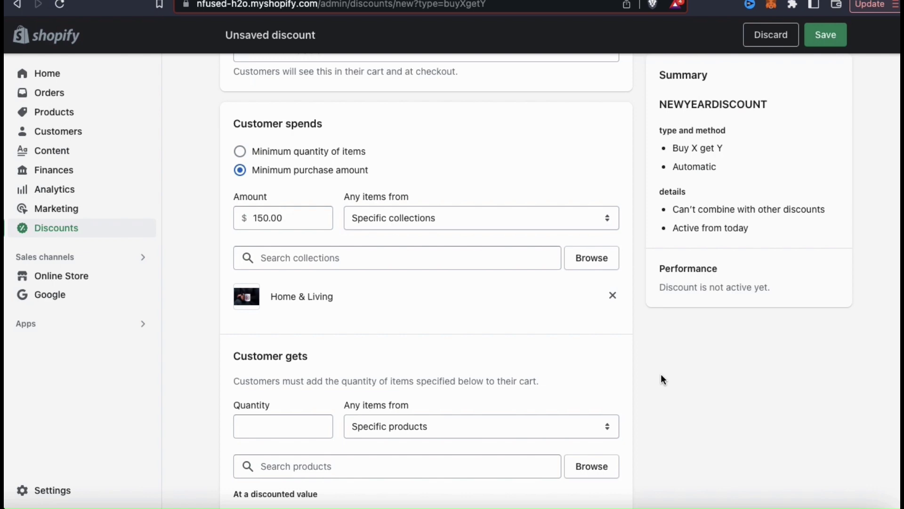
- Set the quantity the customer gets to 1, keeping the reward items limited to specific products
scroll(662, 377, down, 5)
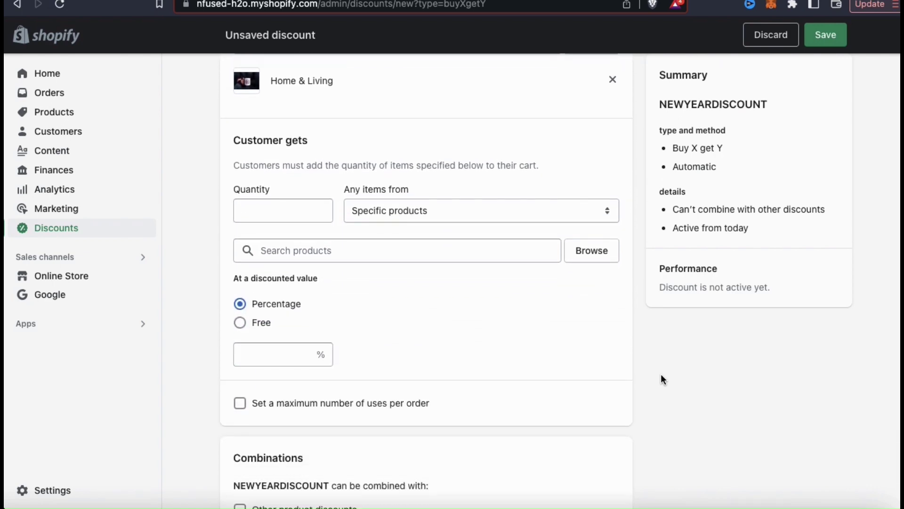
click(313, 212)
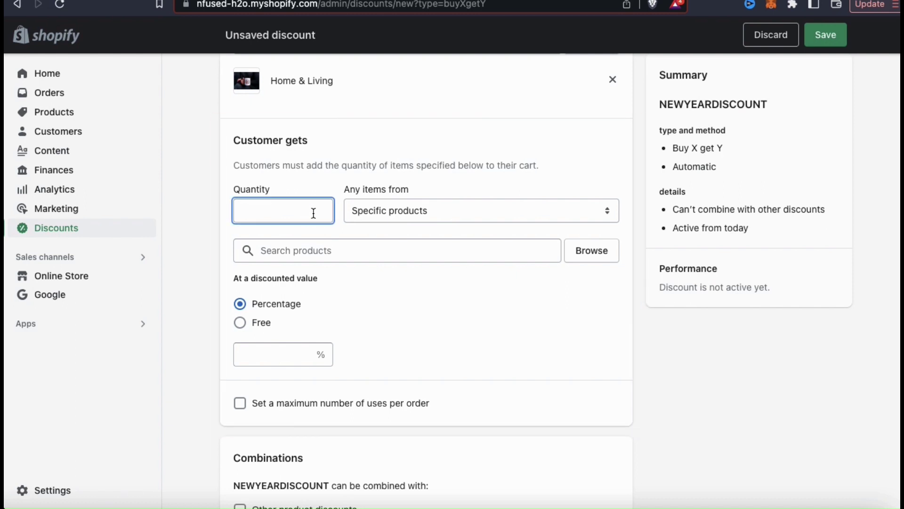
text(1)
click(341, 227)
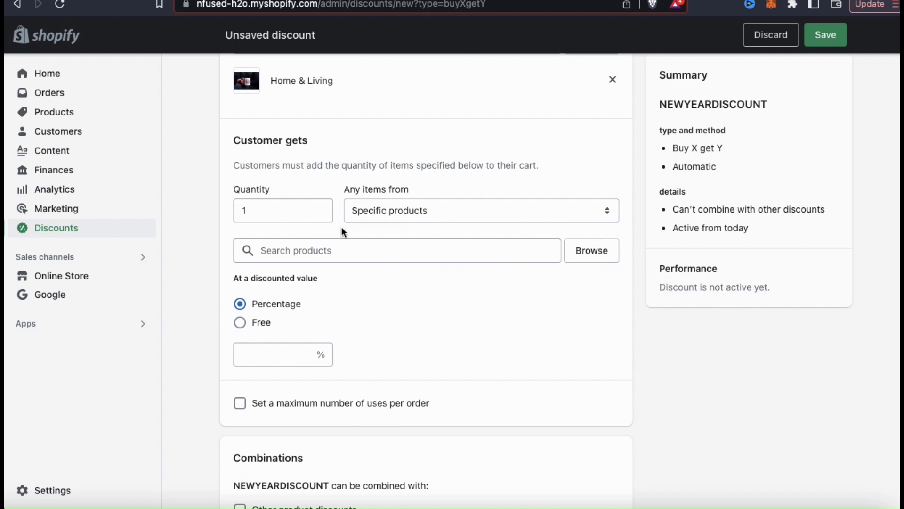
click(371, 216)
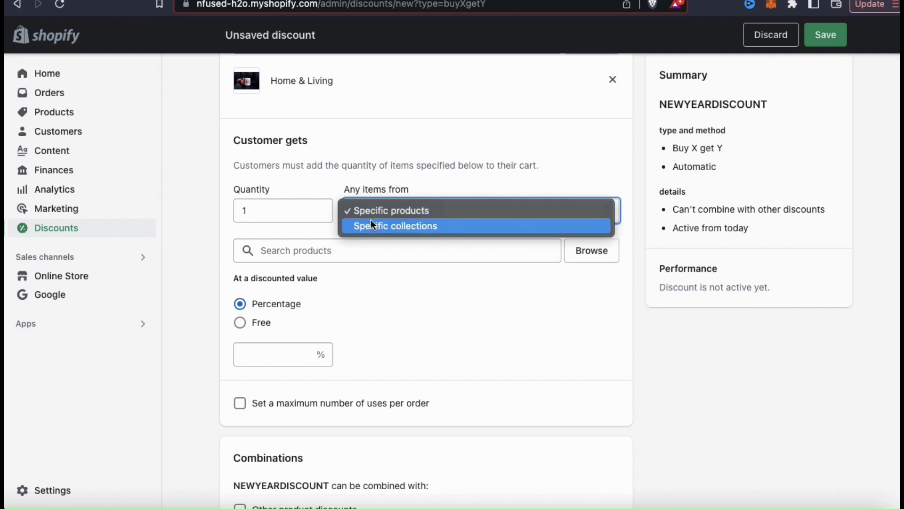
click(397, 179)
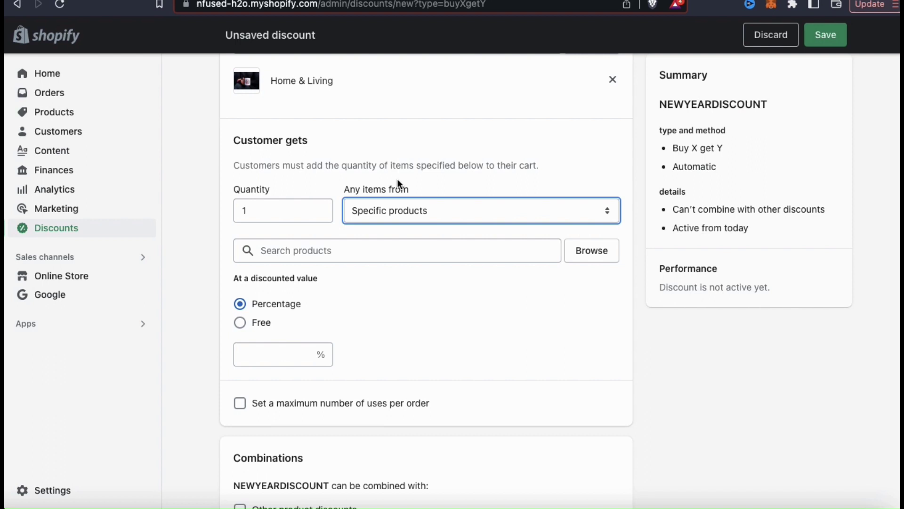
- Add the QD Men's Classic T-Shirt with all its variants as the product the customer gets
click(589, 253)
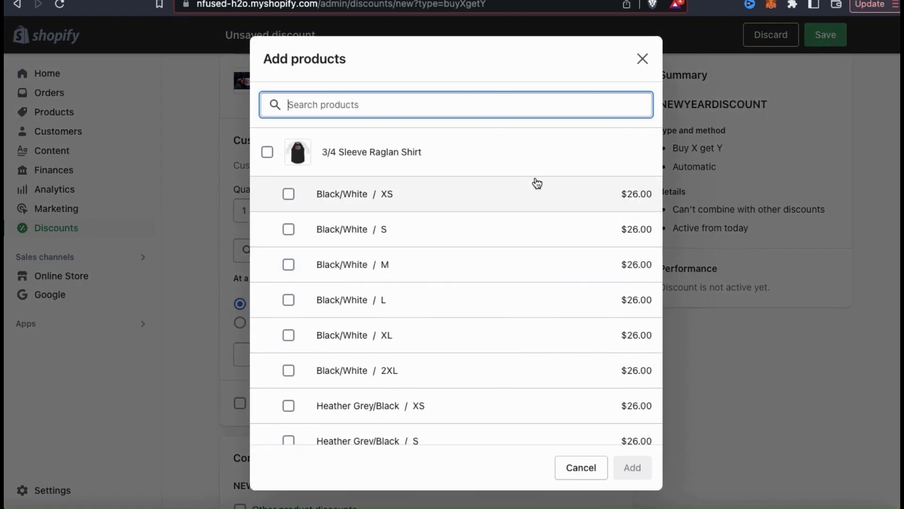
scroll(498, 168, down, 15)
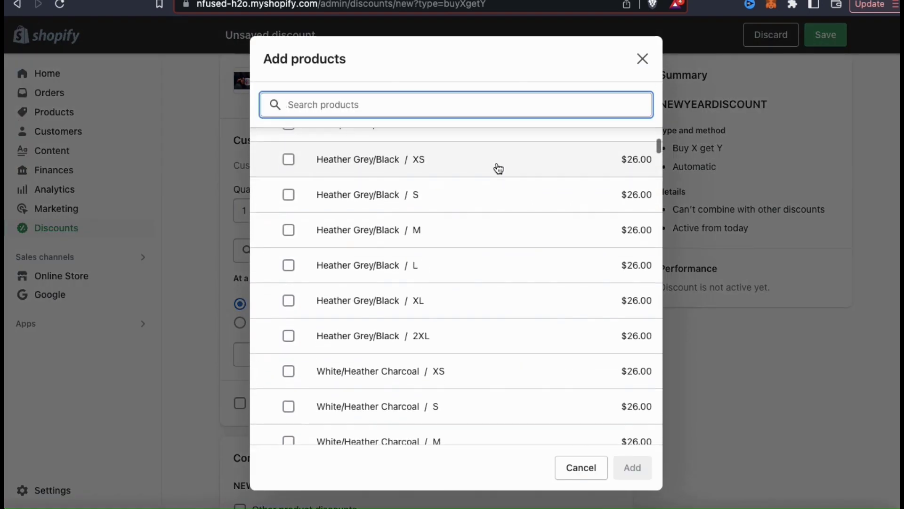
text(QD T-SHIRT)
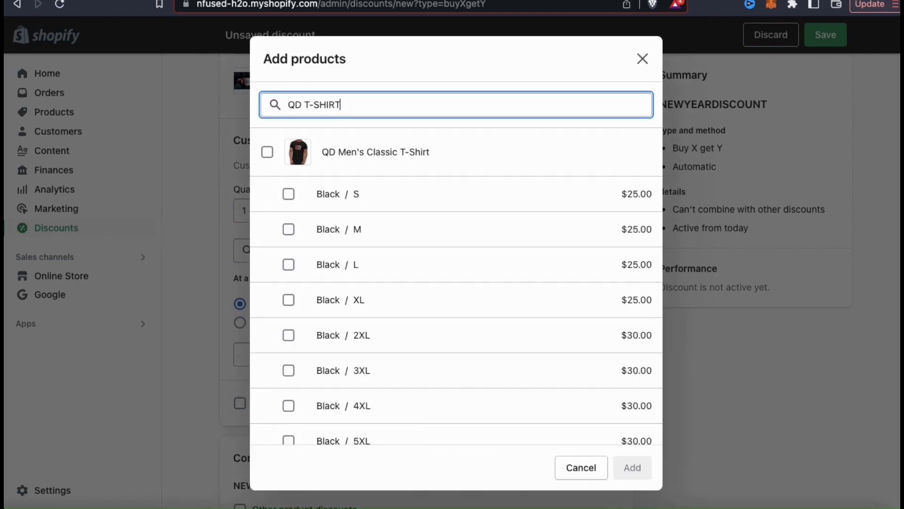
click(268, 158)
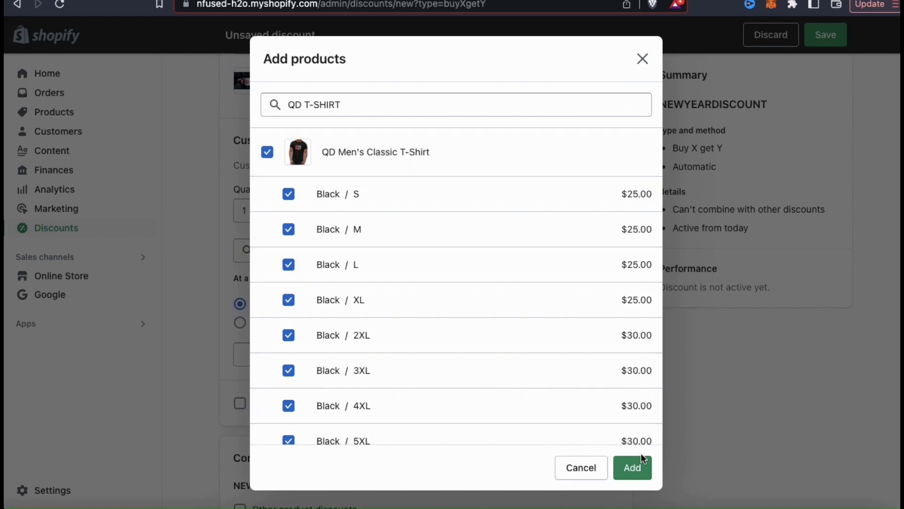
click(633, 467)
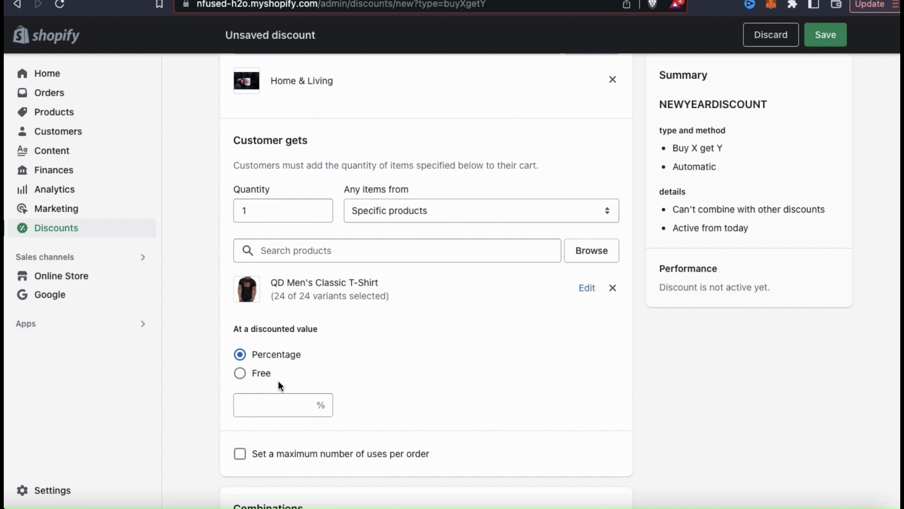
- Set the T-shirt's discounted value to 15 percent
click(261, 373)
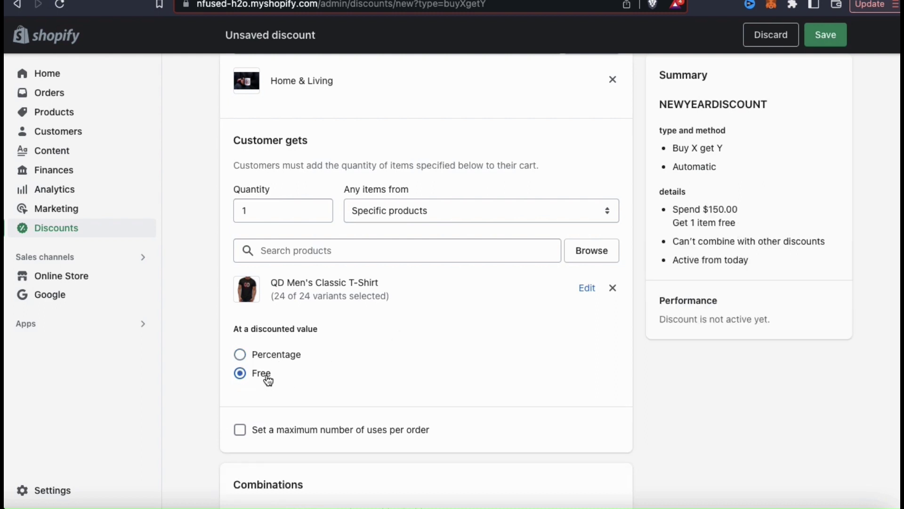
click(264, 357)
click(270, 398)
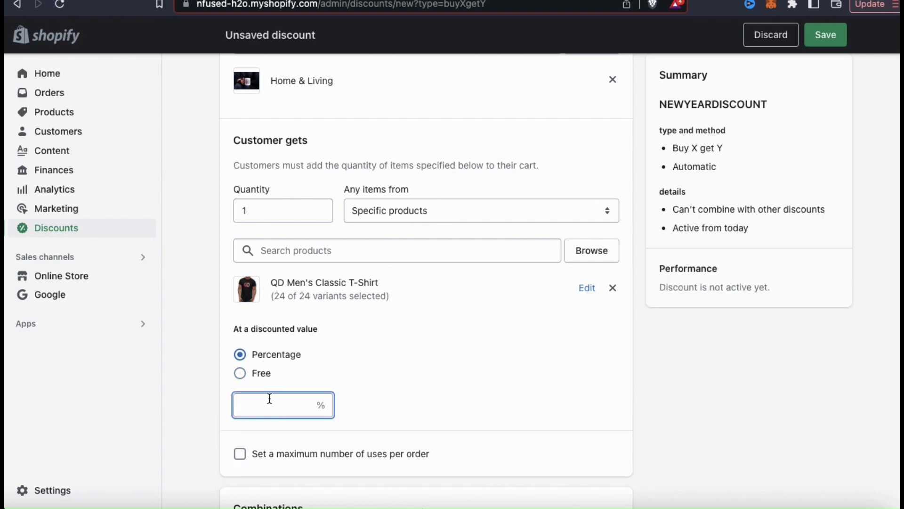
text(15)
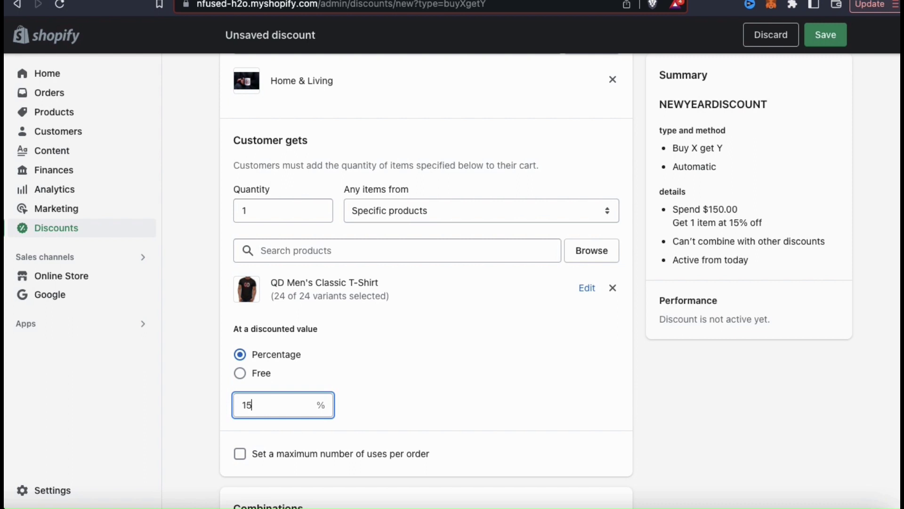
click(405, 389)
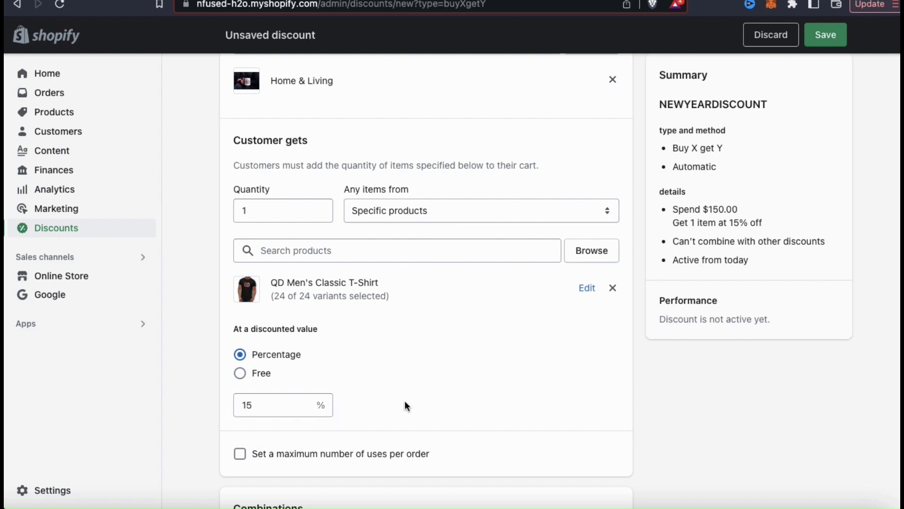
- Limit the discount to a maximum of 1 use per order
click(240, 454)
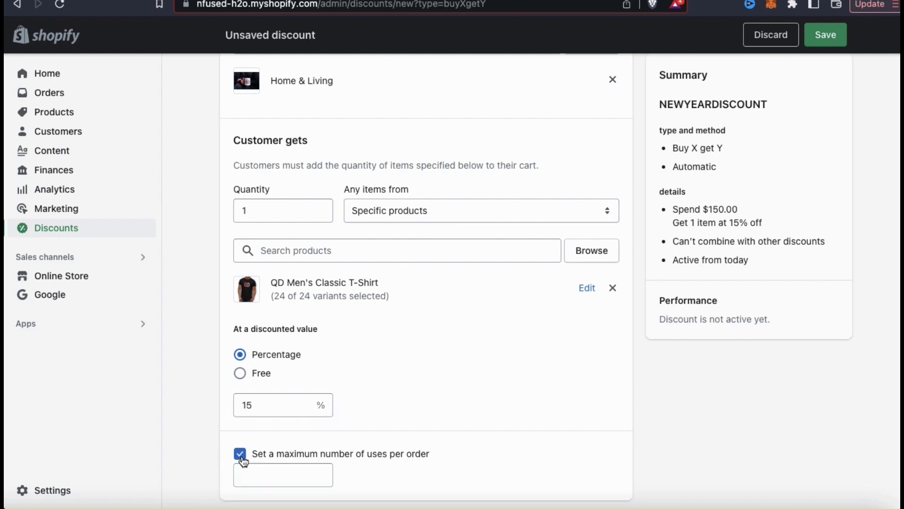
scroll(338, 431, down, 3)
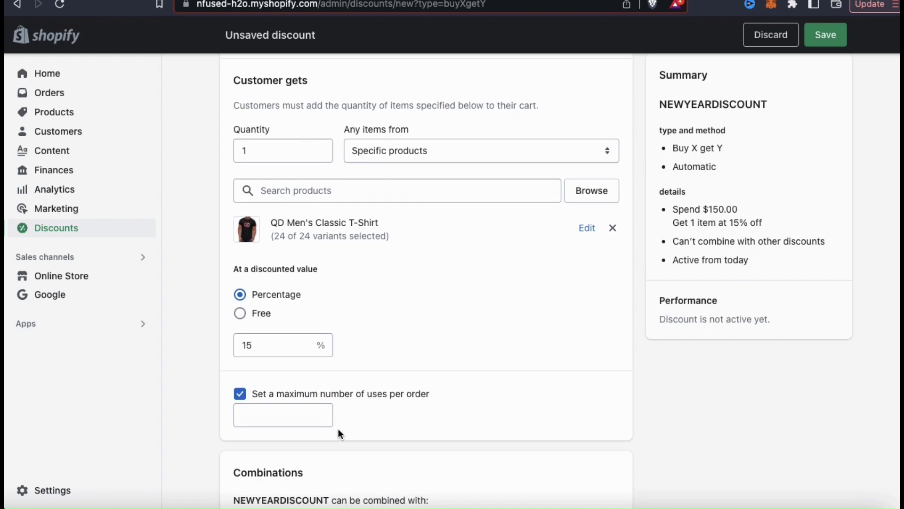
click(314, 417)
text(1)
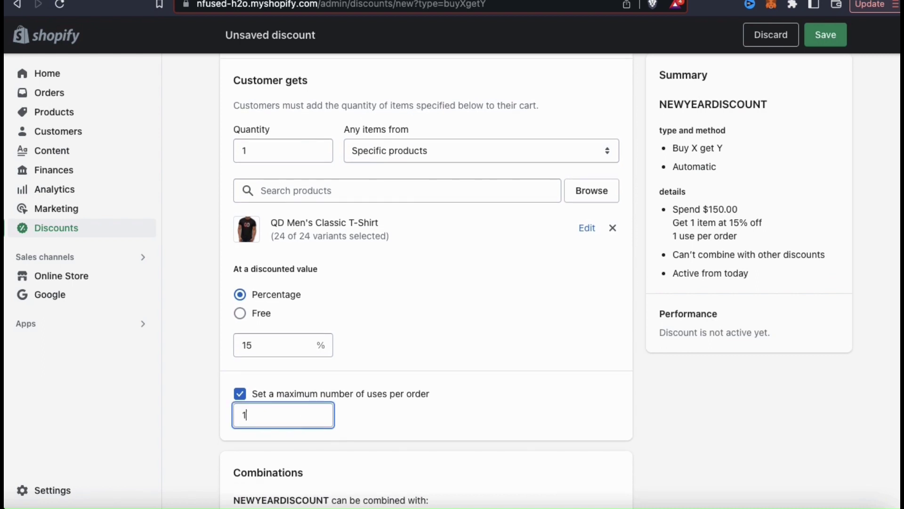
click(477, 409)
- Allow NEWYEARDISCOUNT to combine with other product discounts and shipping discounts
scroll(668, 405, down, 5)
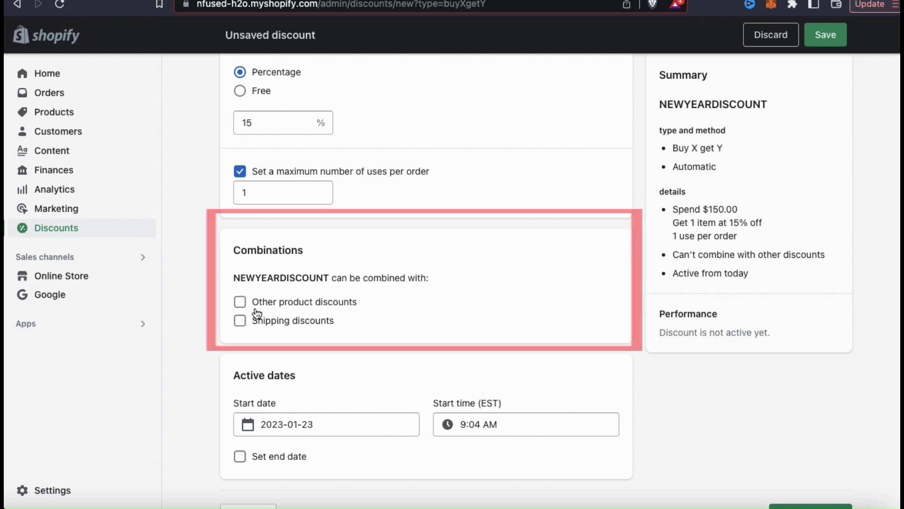
click(241, 303)
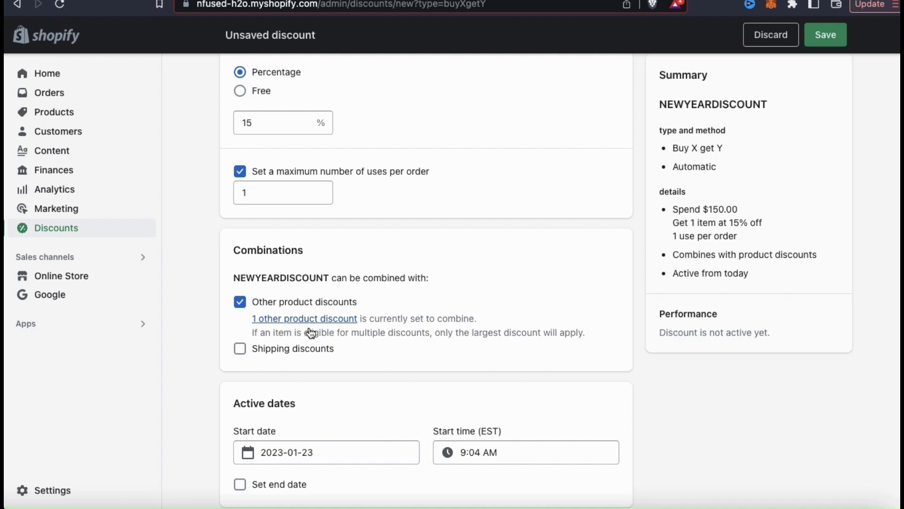
click(241, 349)
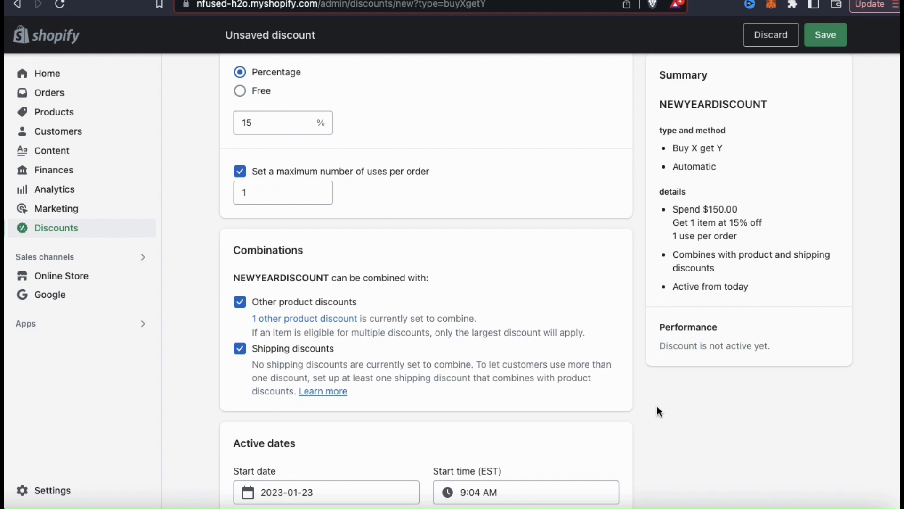
- Give the discount an end date of 2023-01-31 with an end time of 11:59 PM
scroll(657, 408, down, 3)
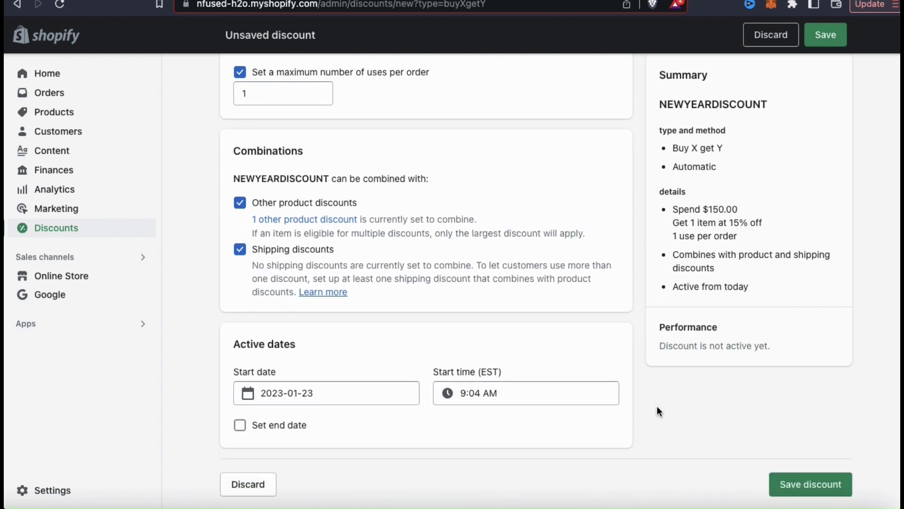
click(240, 427)
scroll(347, 418, down, 1)
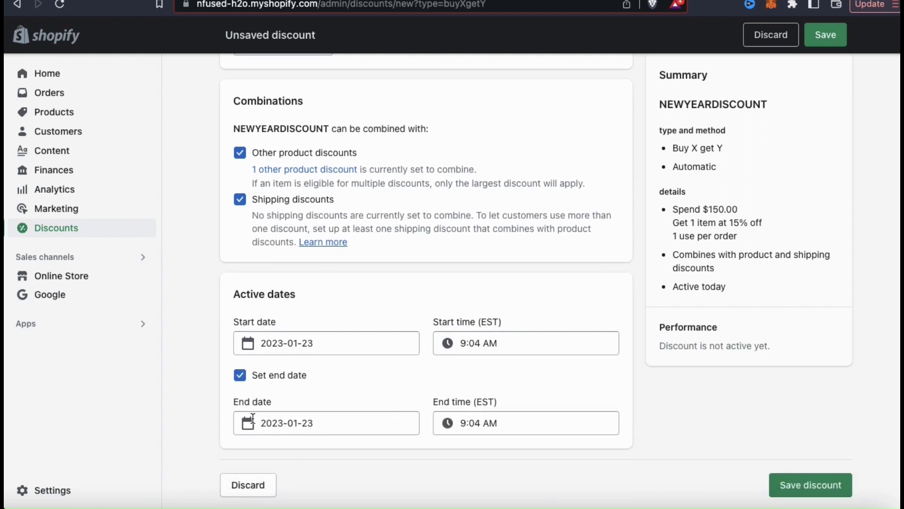
click(298, 422)
click(311, 384)
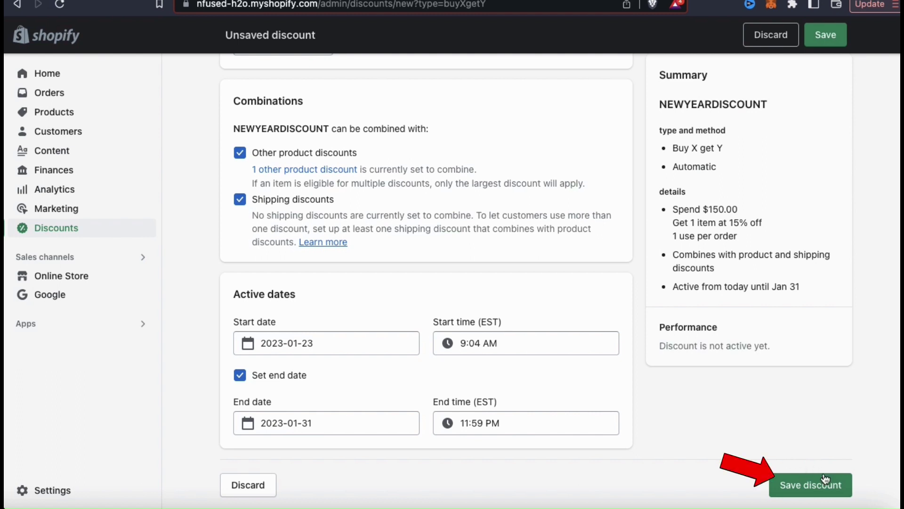
- Save the NEWYEARDISCOUNT discount and return to the list of all discounts
click(806, 490)
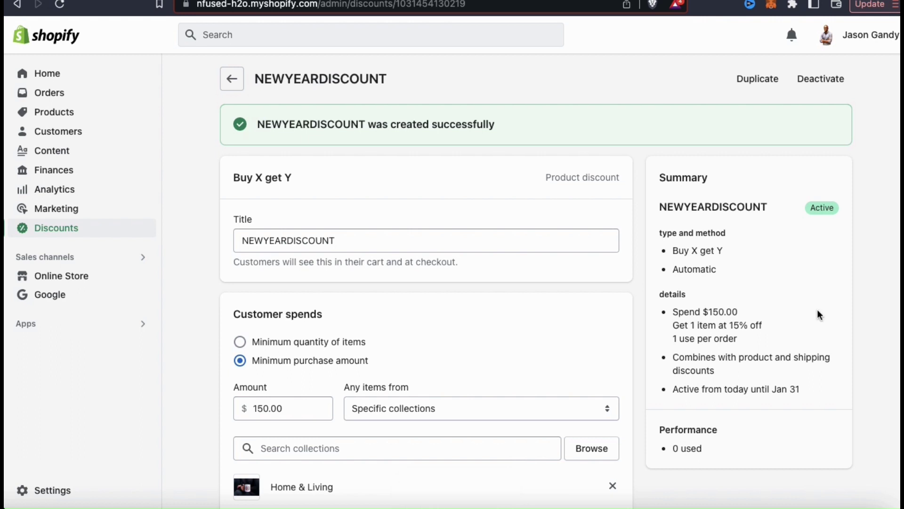
click(239, 87)
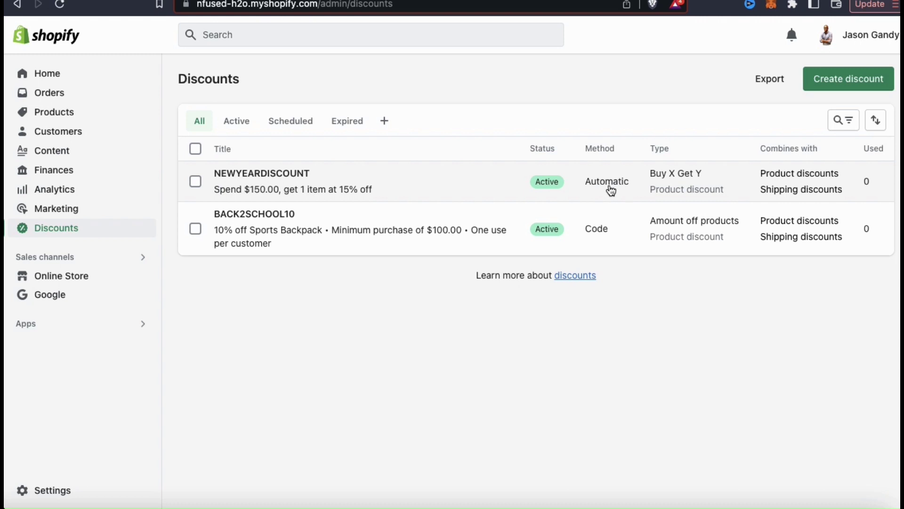
click(648, 288)
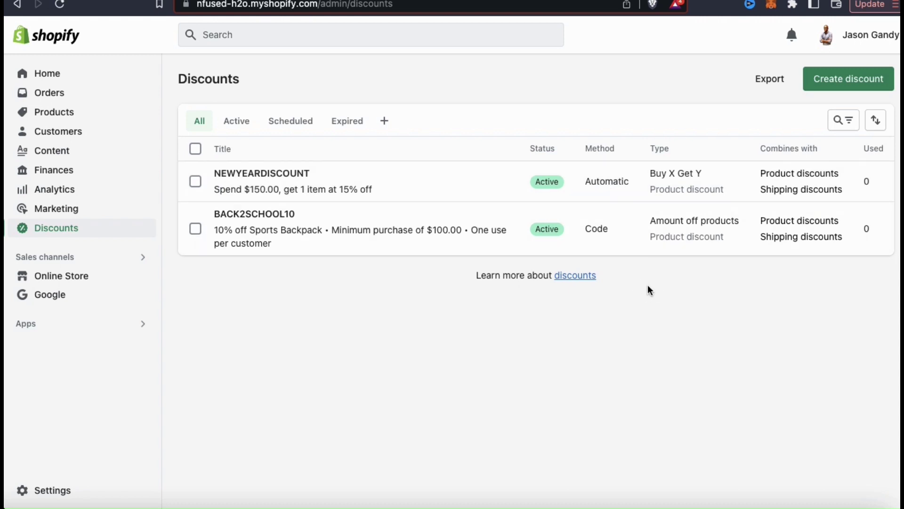
- Switch to the Quantum Designs storefront and add the Soy Wax Candle w/ Glass Jar from the Home & Living collection to the cart
click(584, 2)
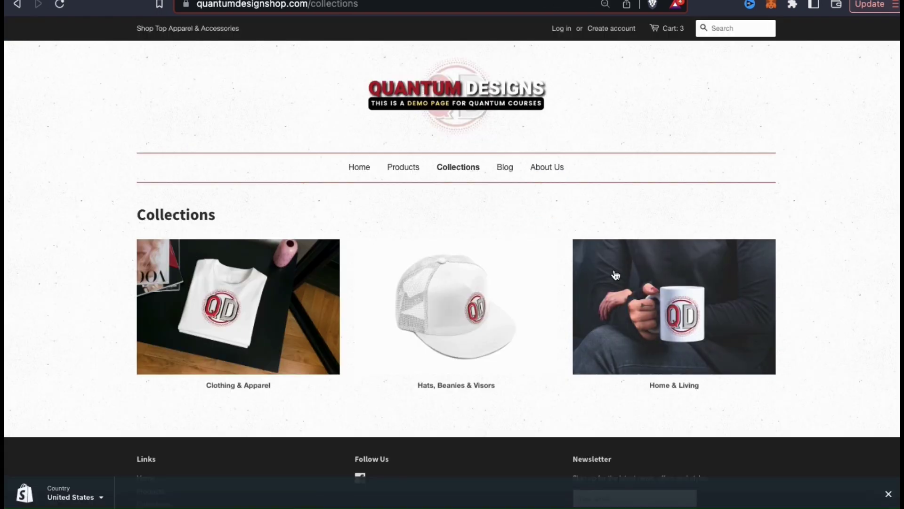
click(710, 306)
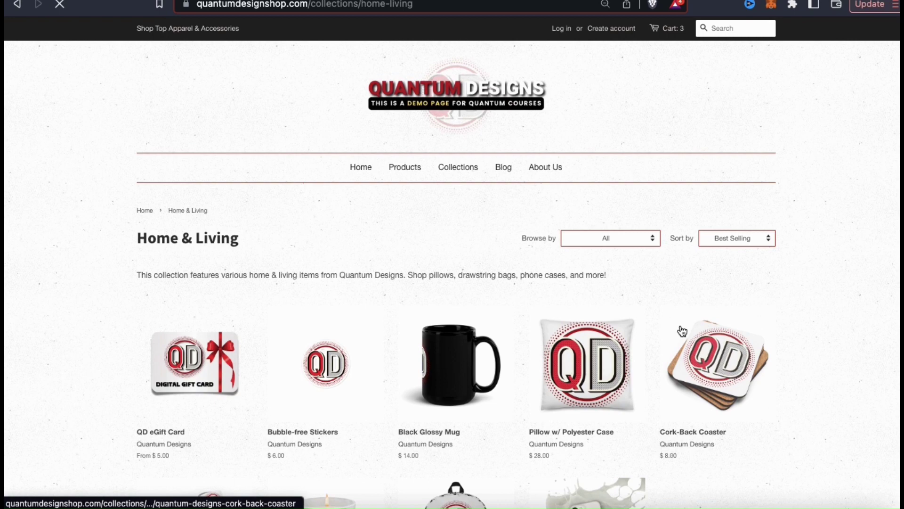
scroll(807, 330, down, 5)
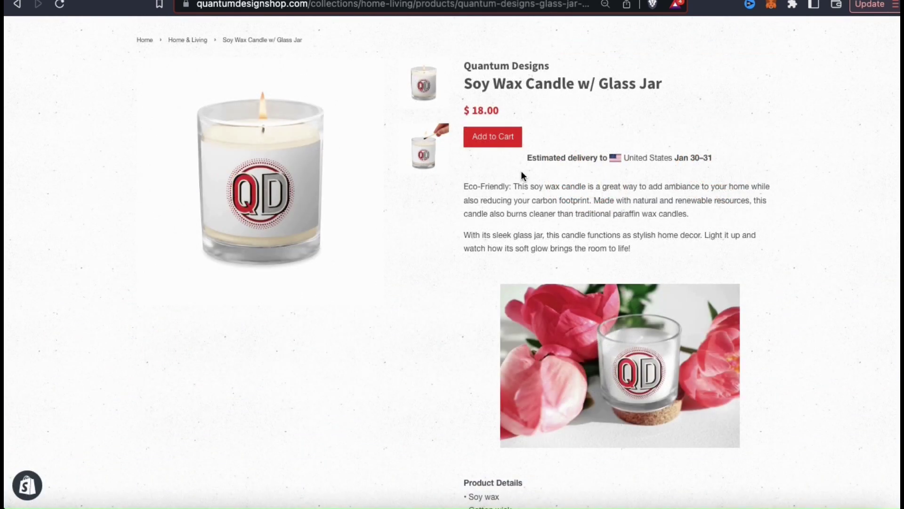
click(496, 139)
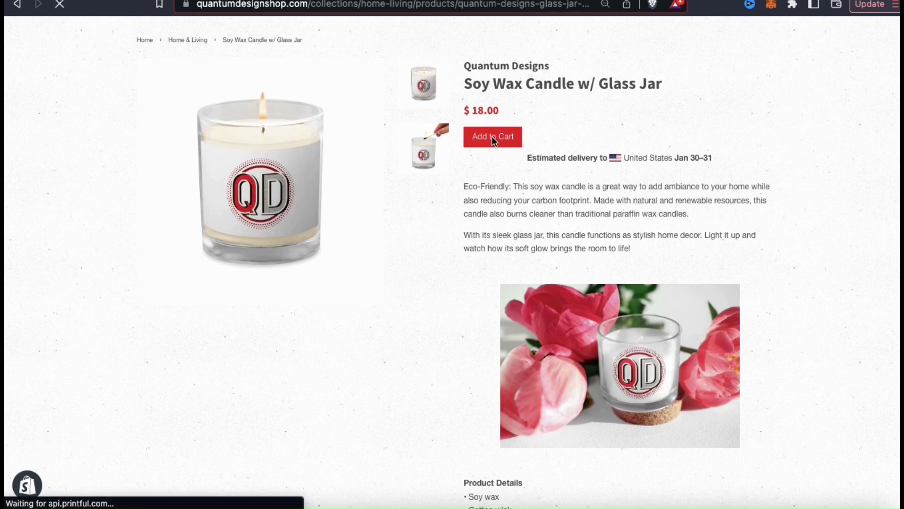
scroll(845, 363, down, 3)
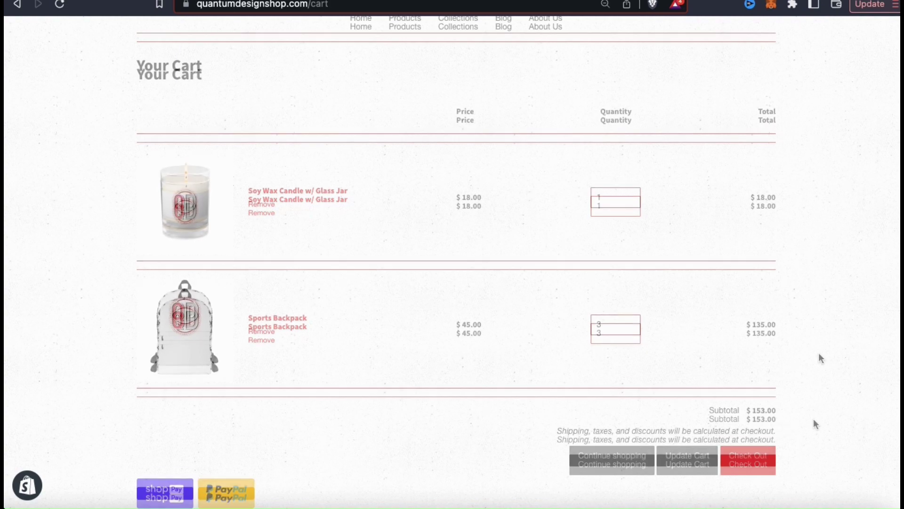
- Add the black QD Men's Classic T-Shirt in size M to the cart and check the cart for the automatic discount
scroll(819, 353, up, 3)
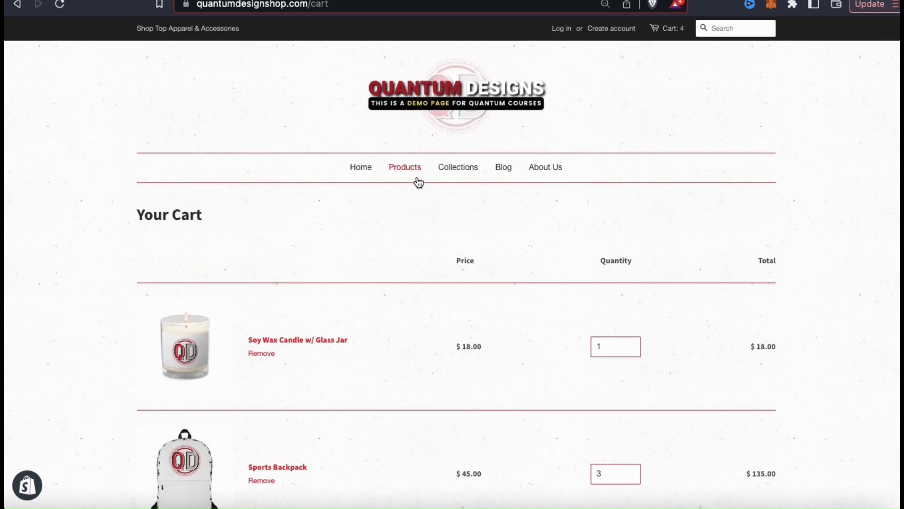
click(404, 170)
scroll(818, 210, down, 6)
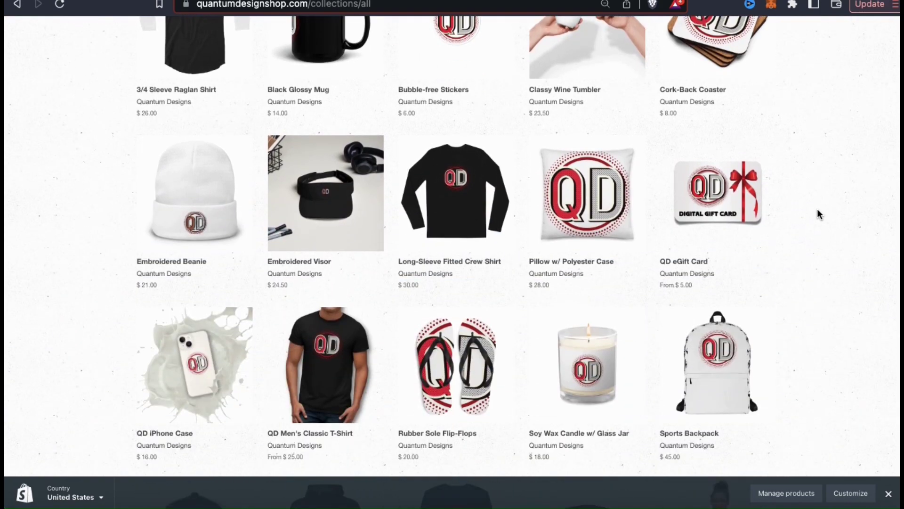
click(331, 372)
scroll(765, 287, down, 4)
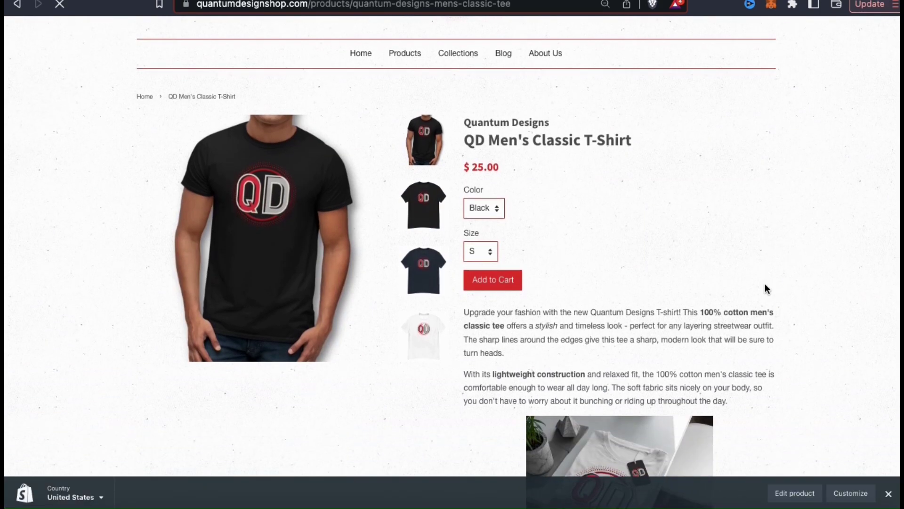
click(480, 188)
click(476, 199)
click(498, 220)
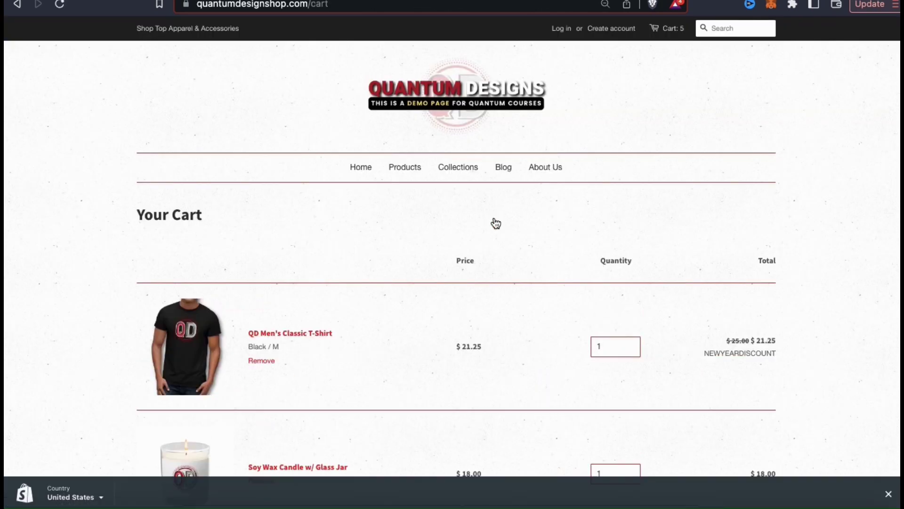
scroll(837, 338, down, 1)
scroll(837, 337, down, 1)
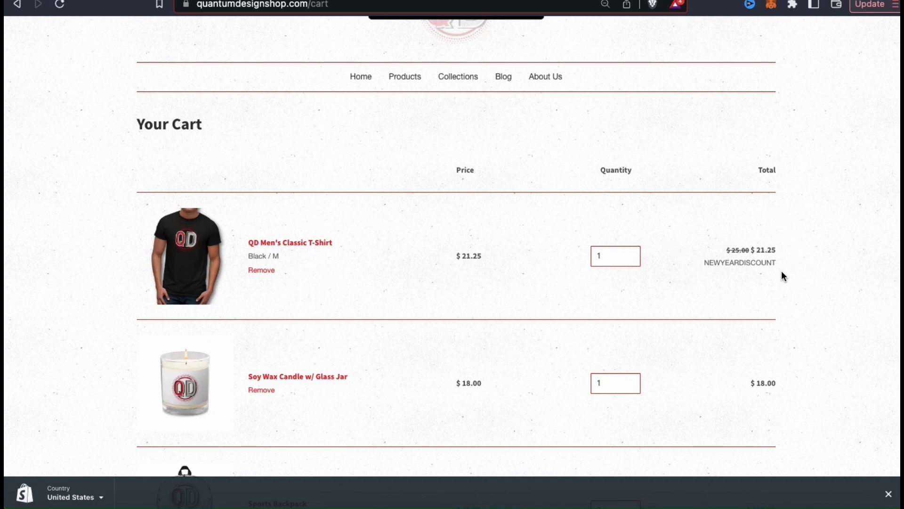
scroll(846, 335, down, 3)
scroll(846, 335, down, 3)
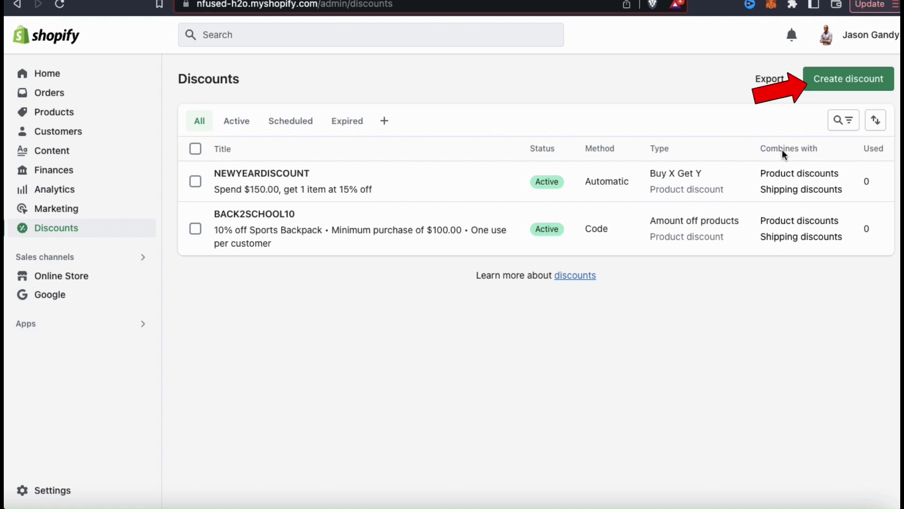
- Create a new Free shipping discount with the discount code FREESHIPNOW
click(847, 88)
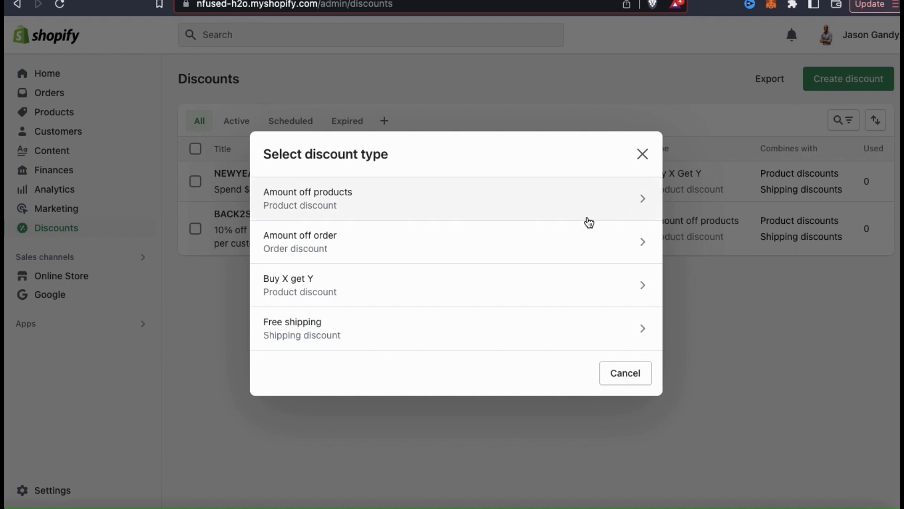
click(563, 346)
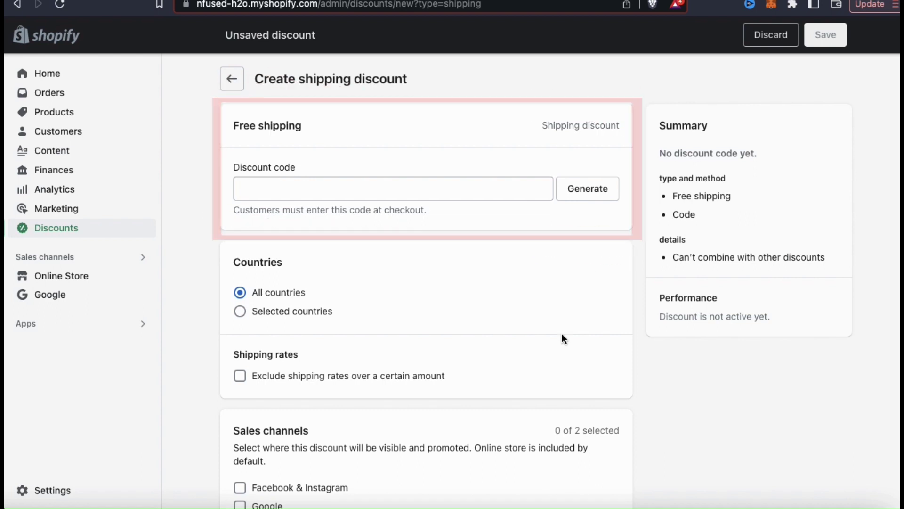
click(469, 183)
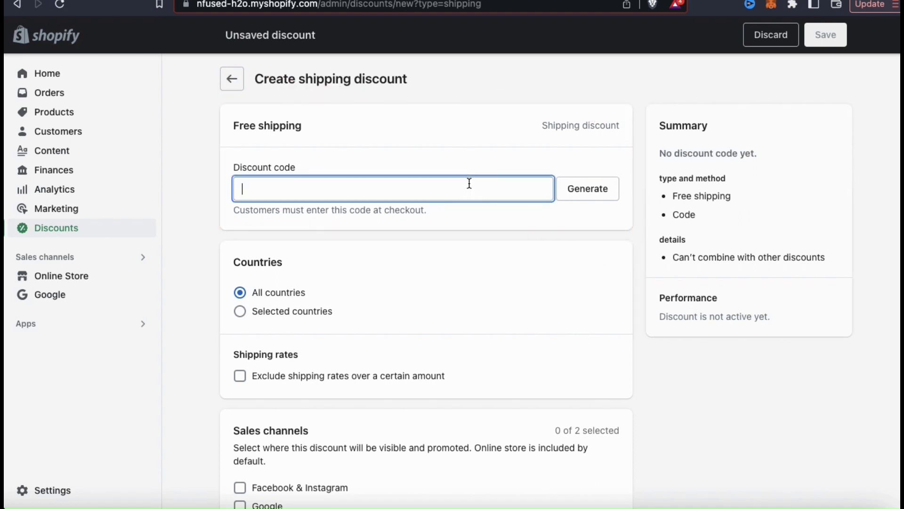
text(FREESHIPNOW)
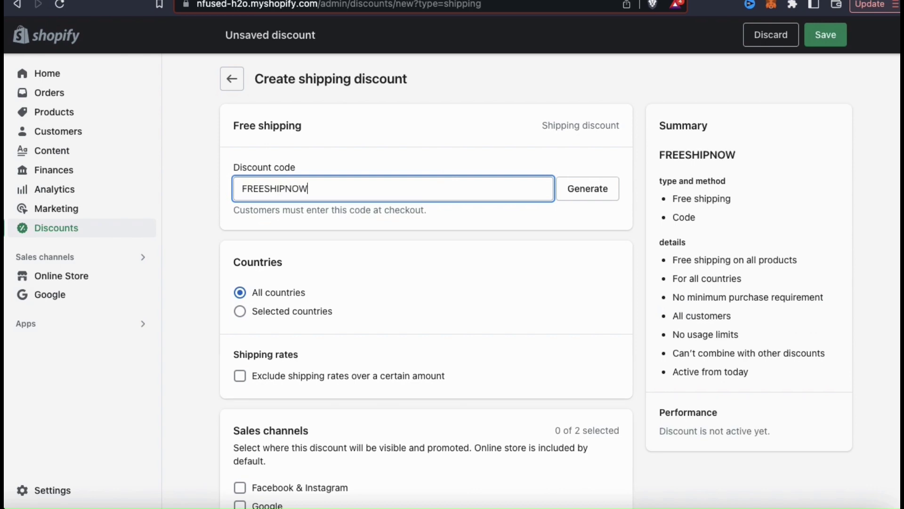
- Restrict the free shipping discount to selected countries and add the United States
scroll(575, 237, down, 4)
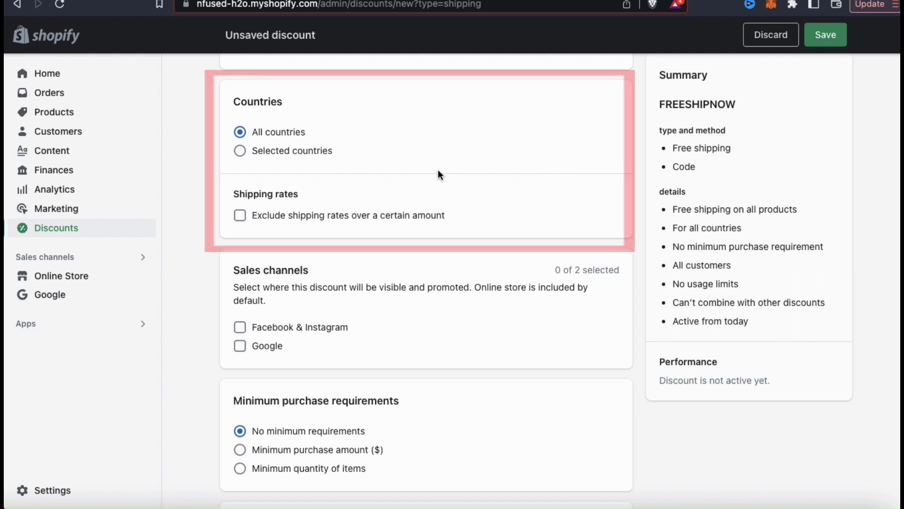
click(241, 155)
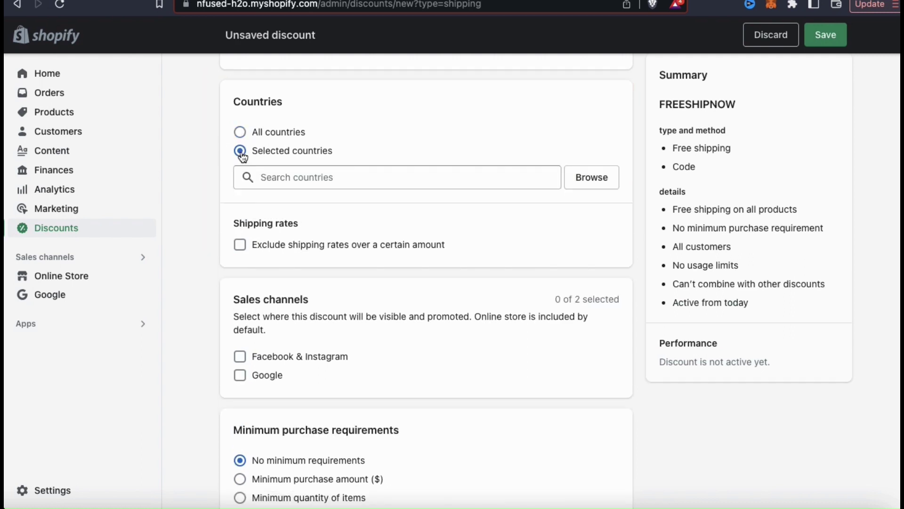
click(589, 178)
text(UNI)
click(267, 304)
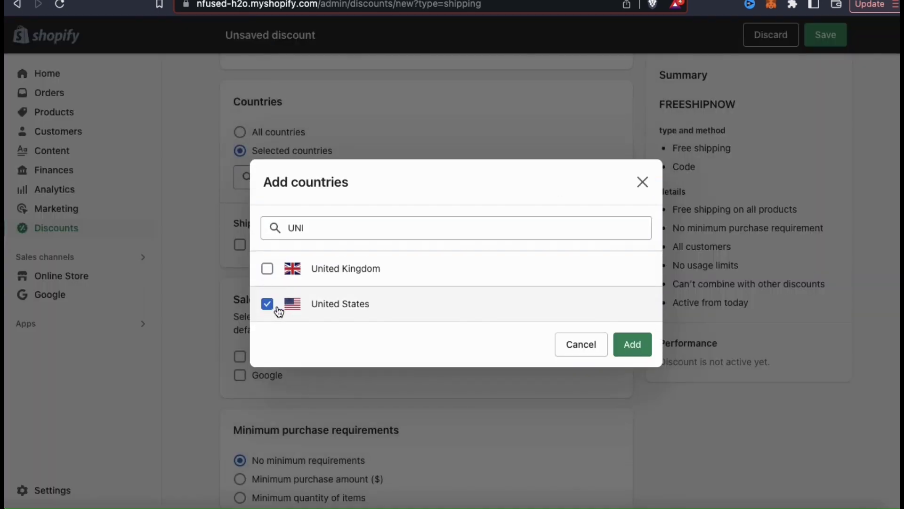
click(630, 346)
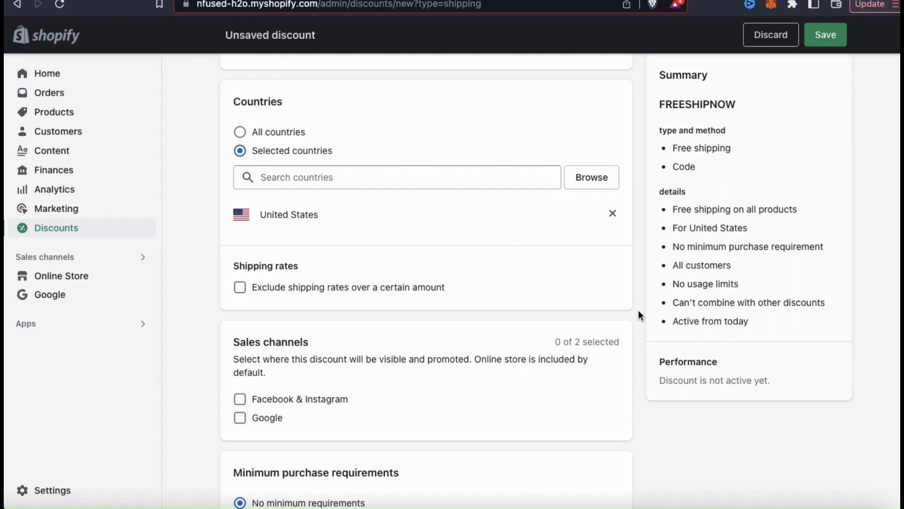
- Exclude shipping rates over $100 from the free shipping discount
click(246, 289)
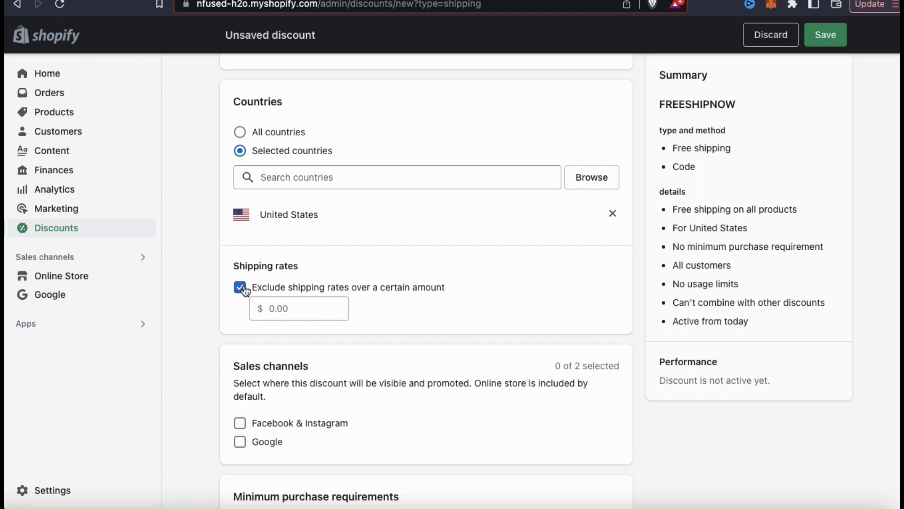
click(283, 307)
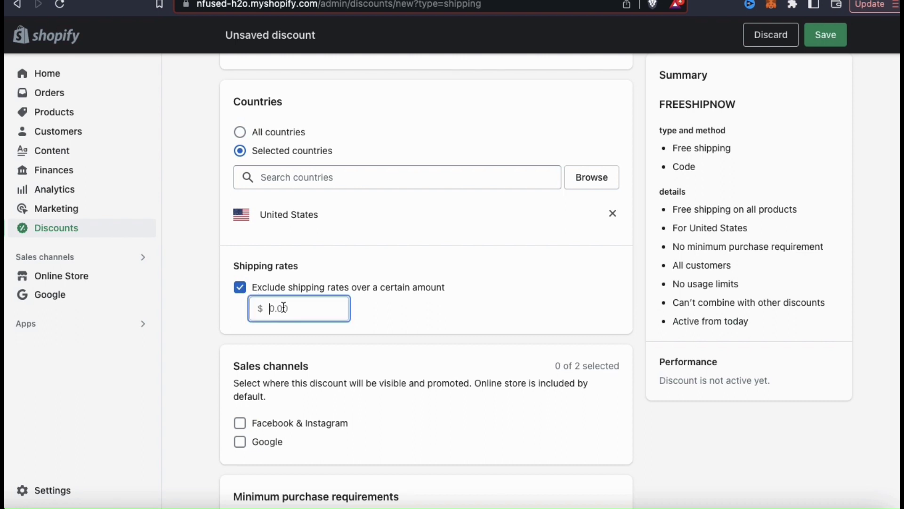
text(100)
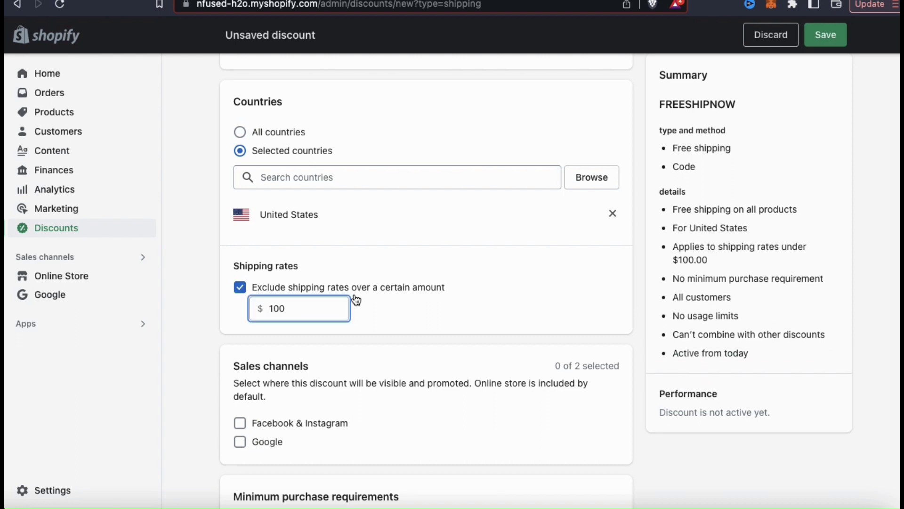
click(548, 306)
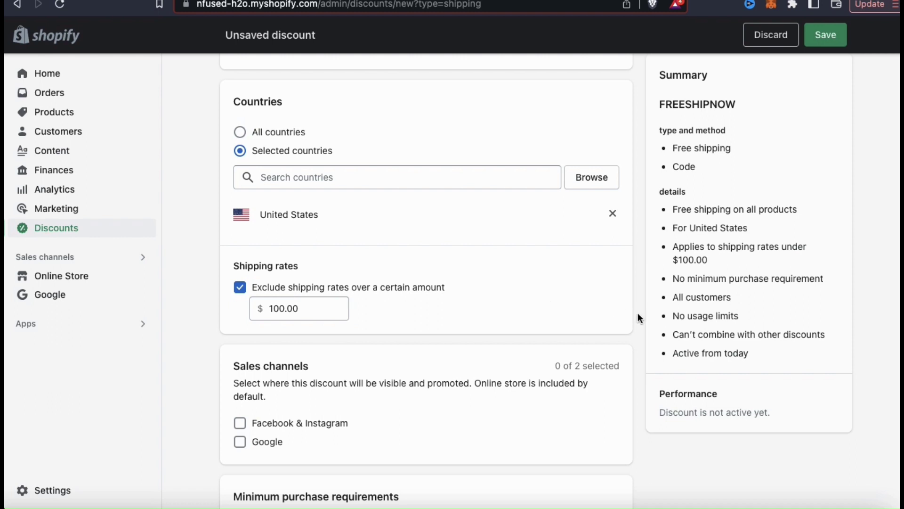
scroll(637, 313, down, 5)
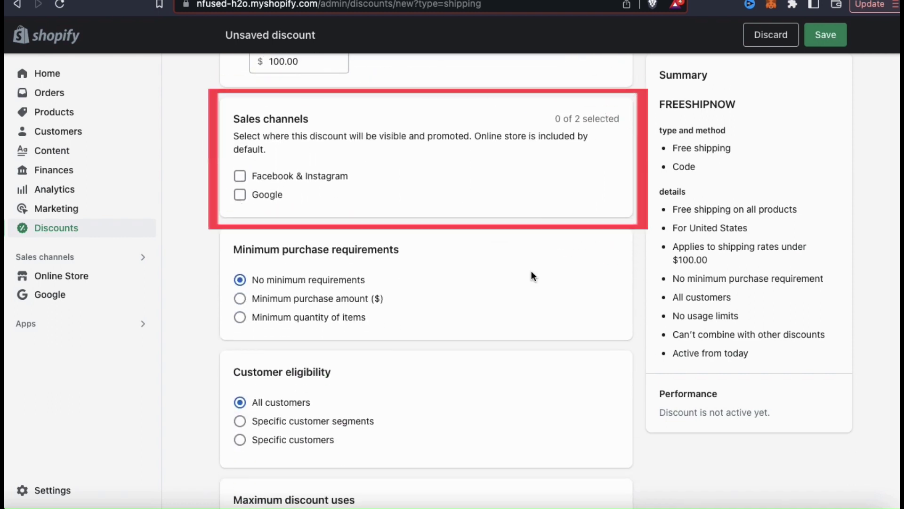
click(239, 176)
click(240, 195)
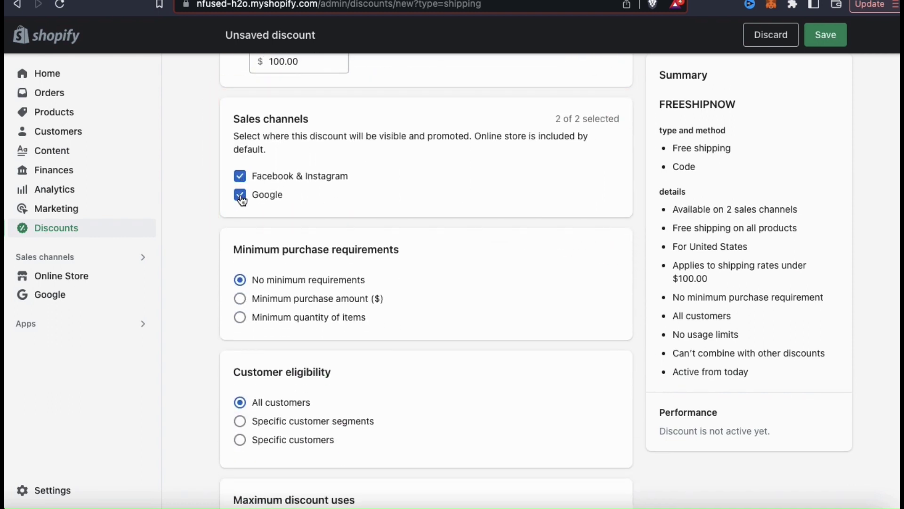
click(240, 195)
click(240, 176)
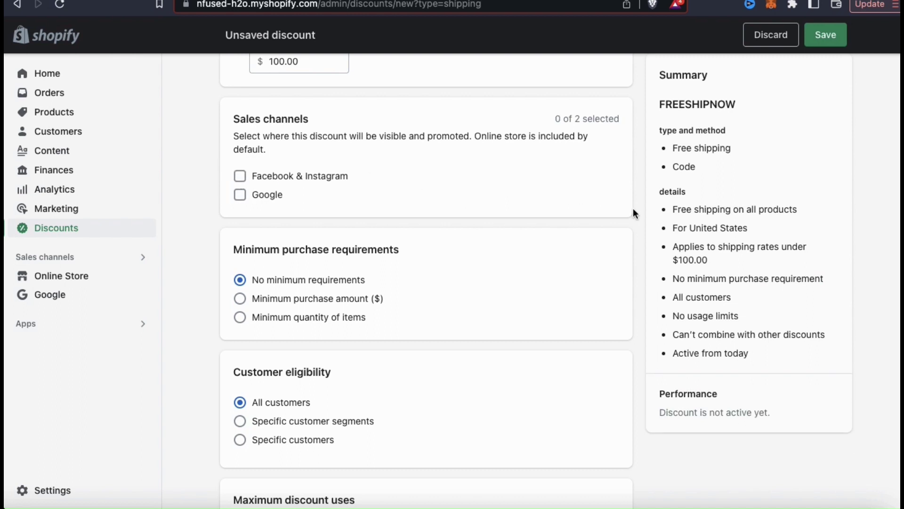
- Require a minimum purchase amount of $150 for the free shipping discount
scroll(636, 220, down, 2)
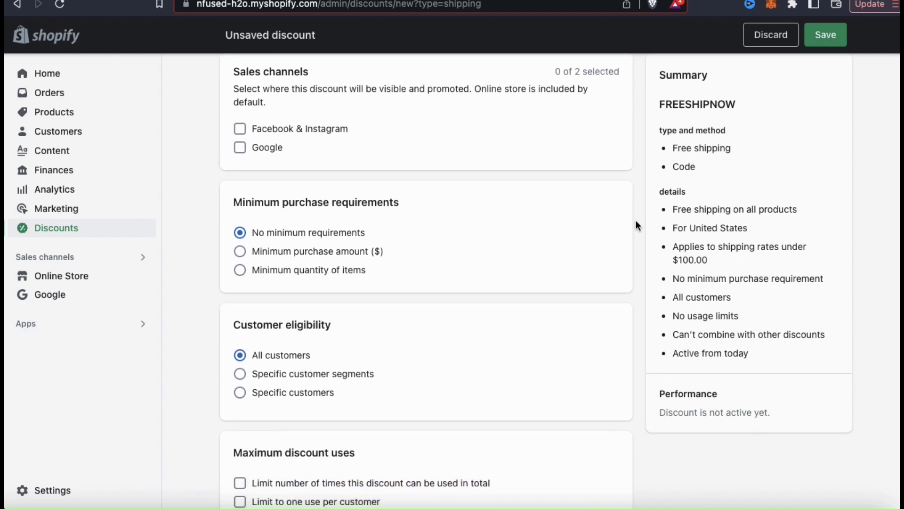
scroll(636, 221, down, 2)
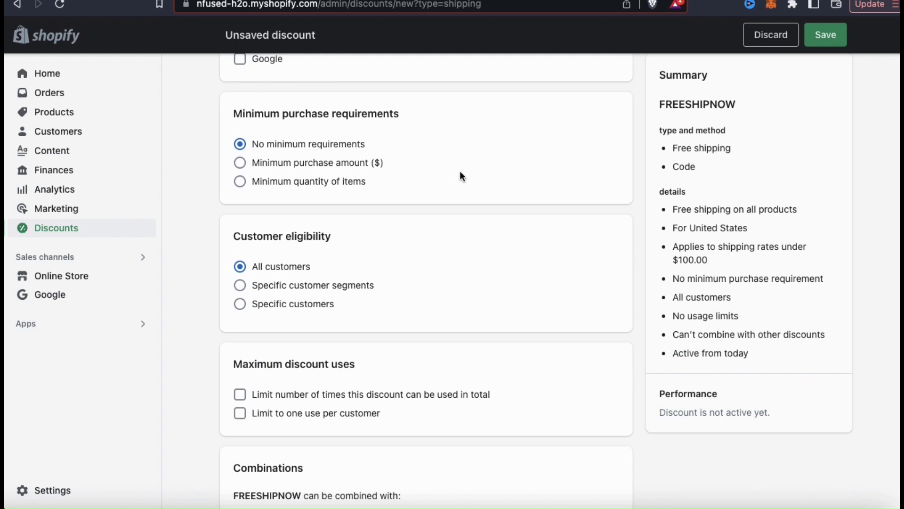
click(239, 163)
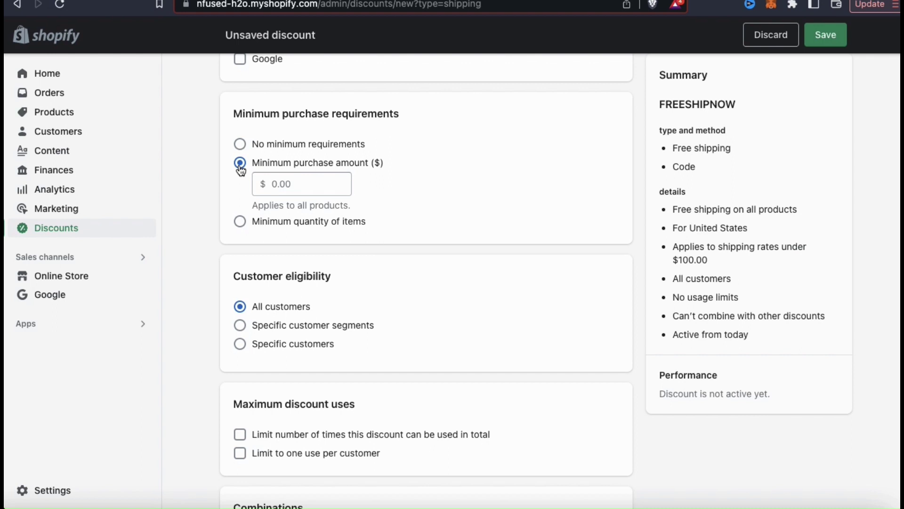
click(274, 183)
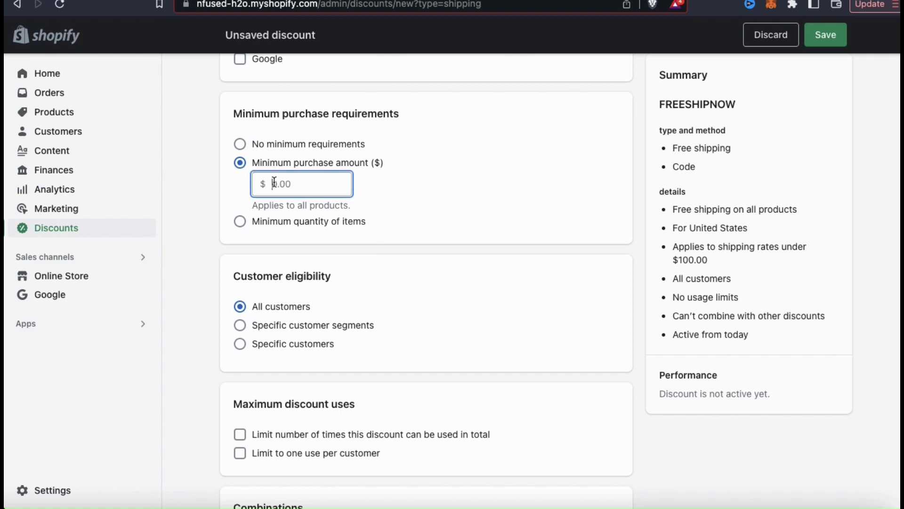
text(150)
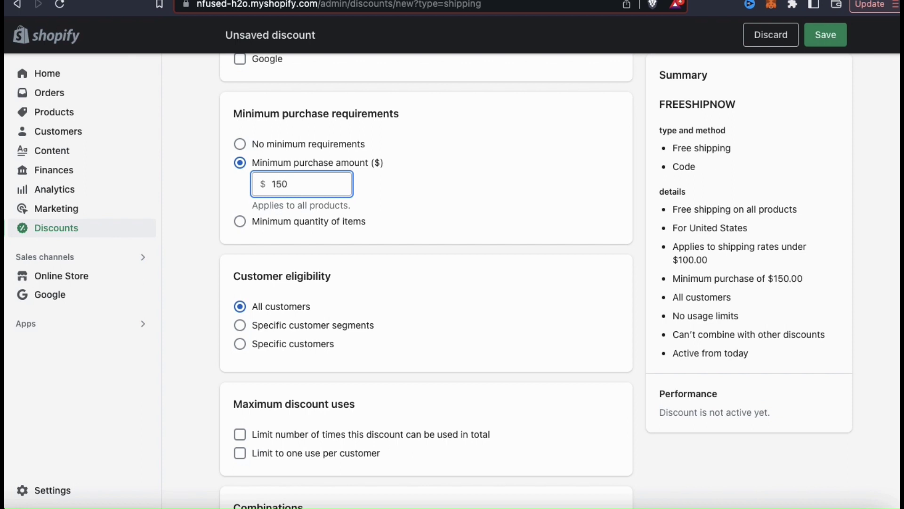
click(465, 199)
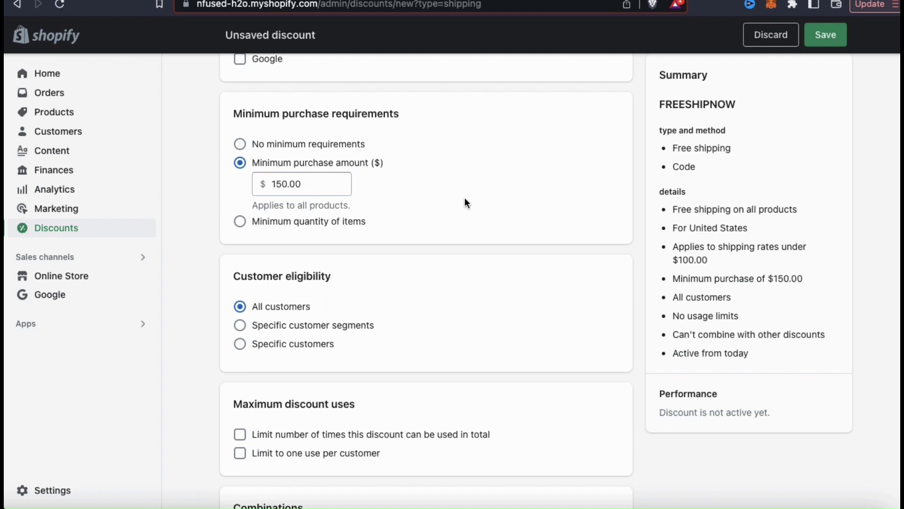
- Limit the free shipping discount to one use per customer
scroll(465, 198, down, 5)
scroll(465, 203, down, 3)
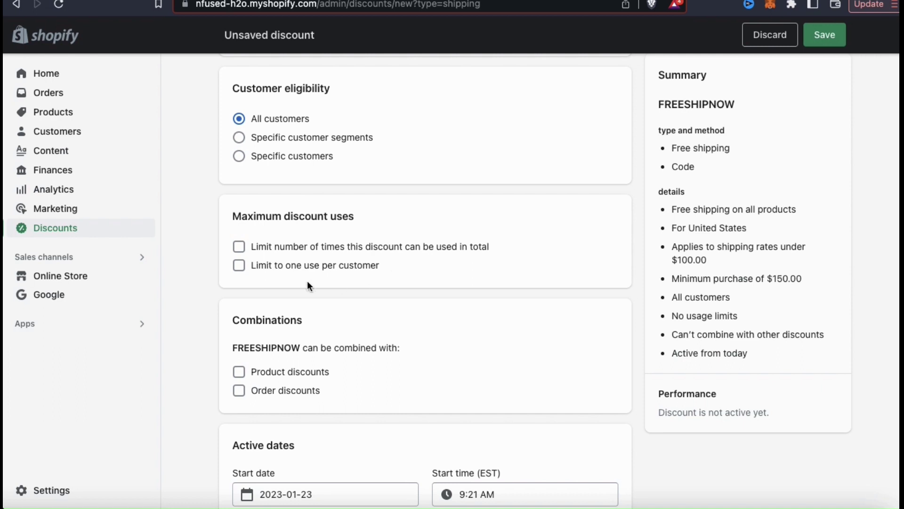
click(240, 268)
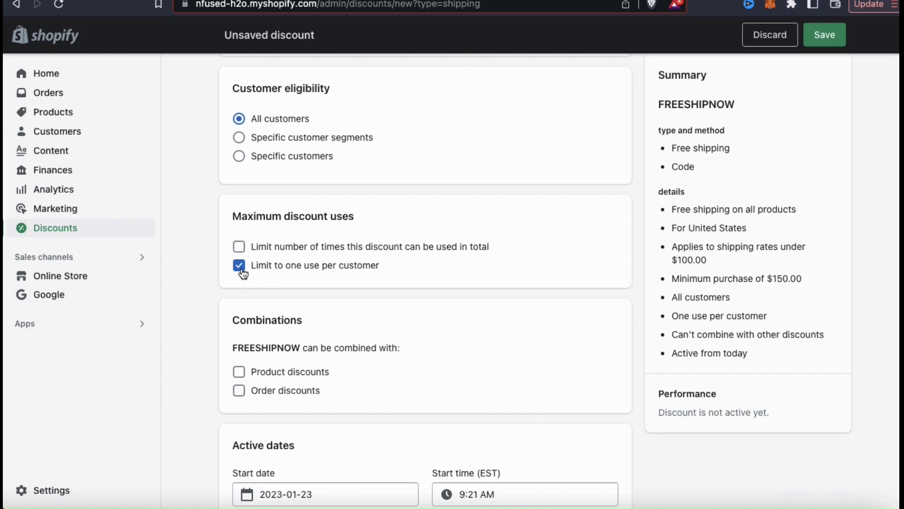
- Allow FREESHIPNOW to be combined with both product discounts and order discounts
scroll(508, 295, down, 3)
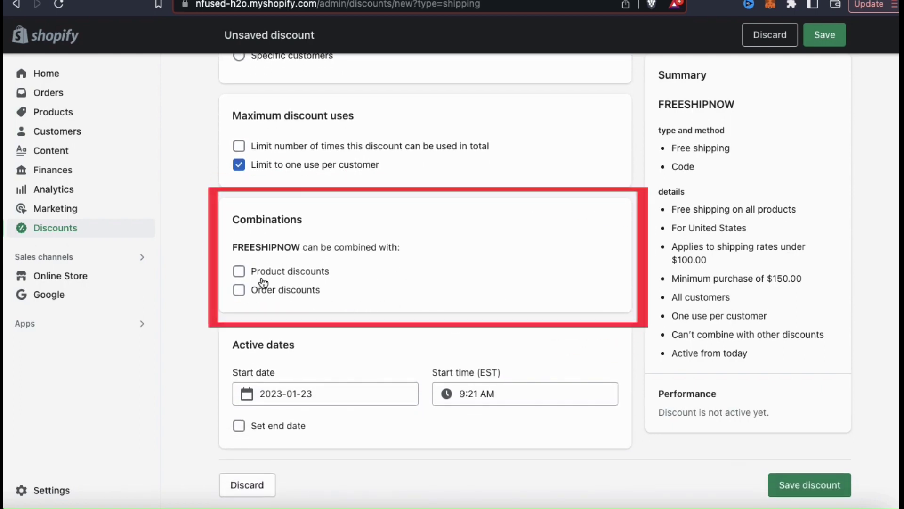
click(239, 271)
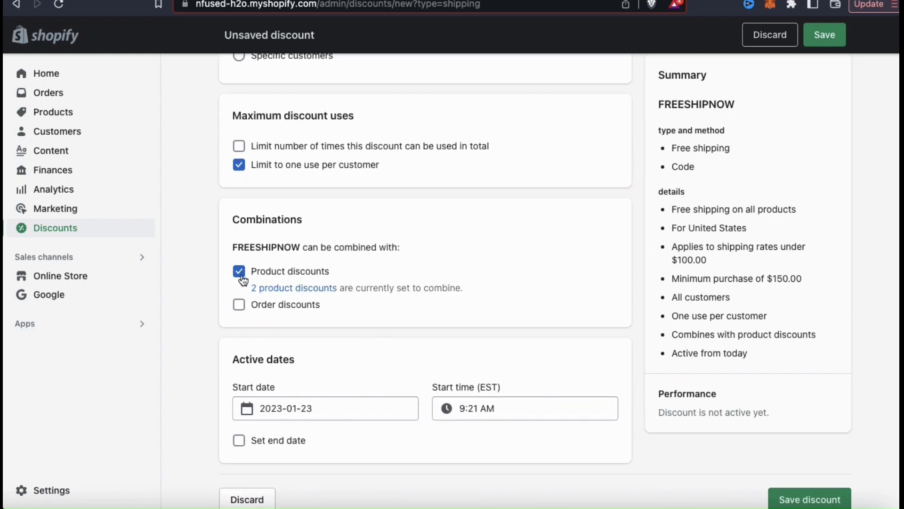
click(239, 304)
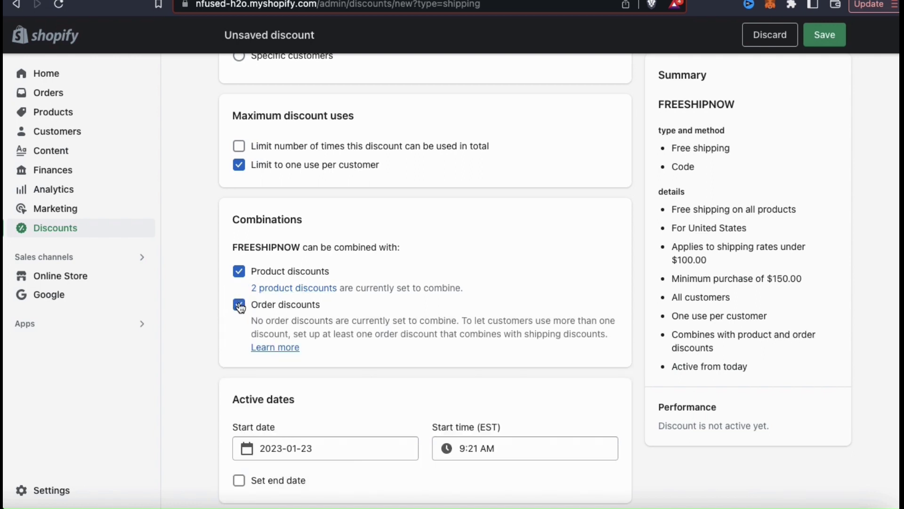
- Set the free shipping discount to end on 2023-01-31 at 11:59 PM
scroll(533, 360, down, 2)
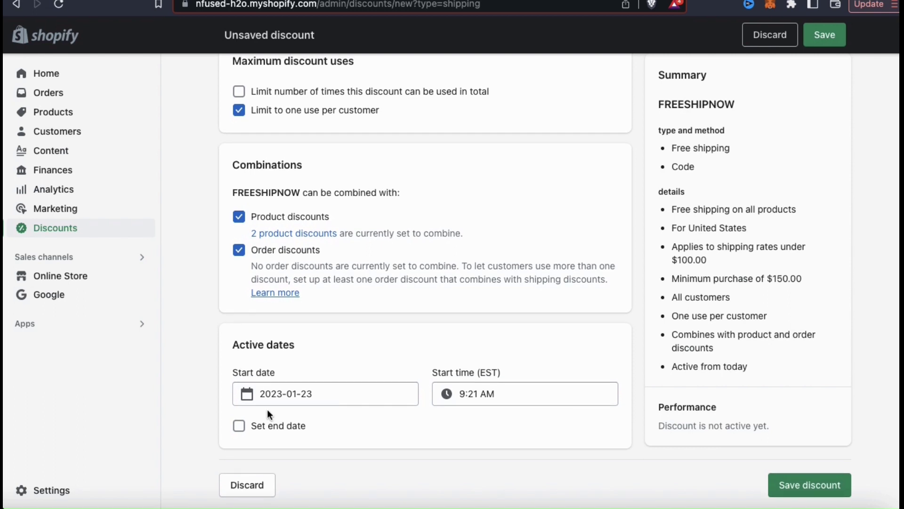
click(256, 424)
scroll(322, 412, down, 2)
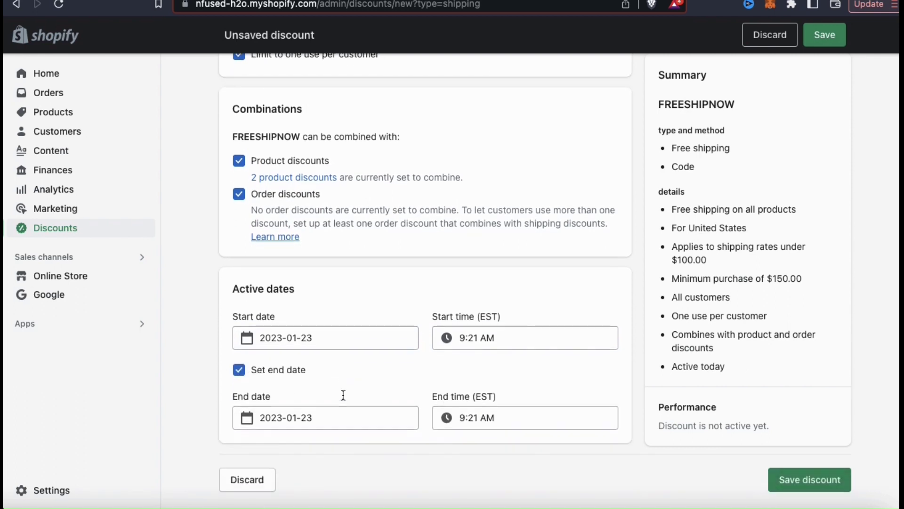
click(314, 423)
click(303, 387)
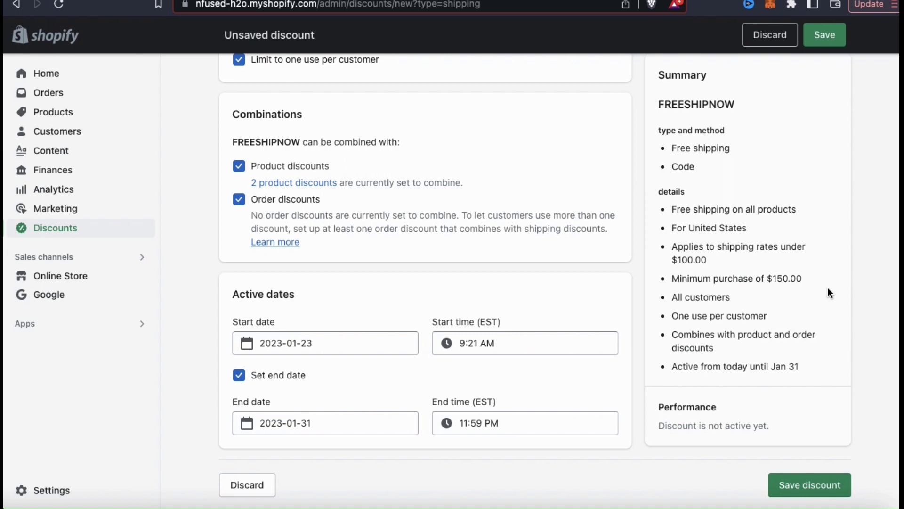
- Save the FREESHIPNOW discount and go back to the discounts list
click(810, 488)
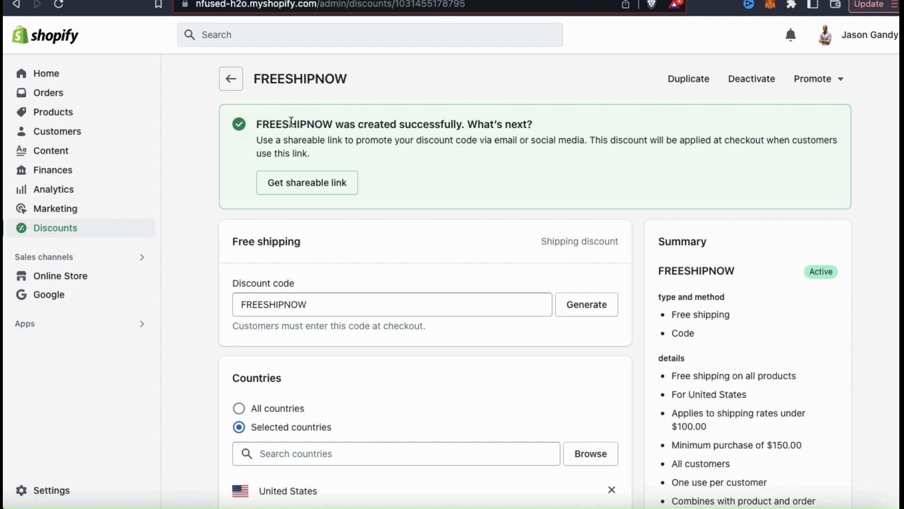
click(232, 79)
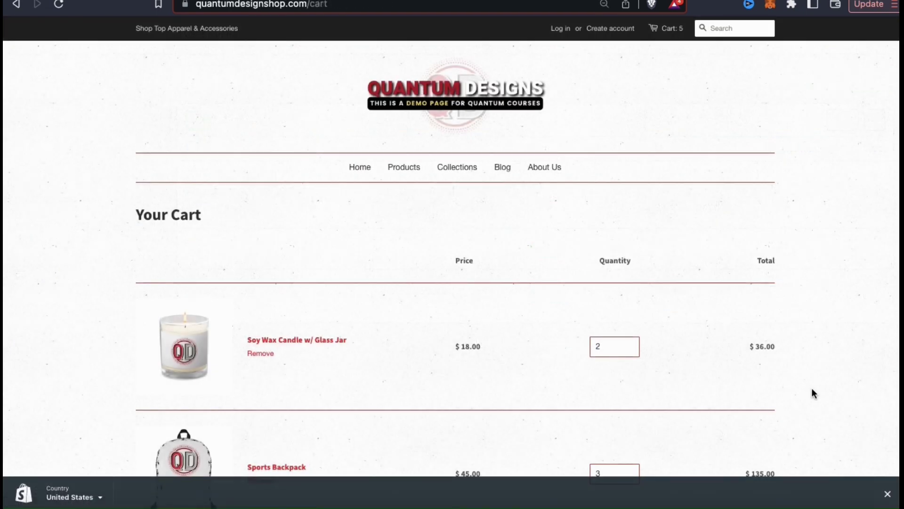
- Switch to the Quantum Designs storefront cart, dismiss the store preview bar, and proceed to checkout with the candles and backpacks
click(887, 494)
scroll(845, 396, down, 3)
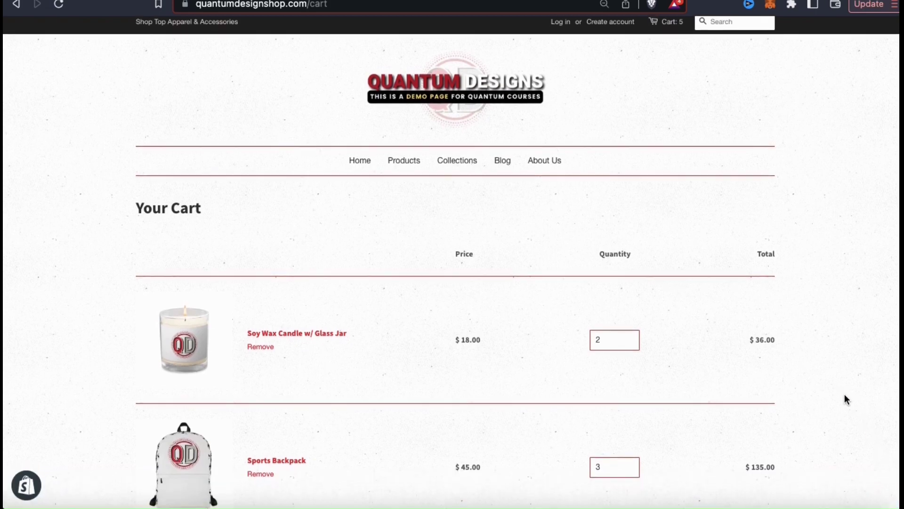
scroll(845, 395, down, 2)
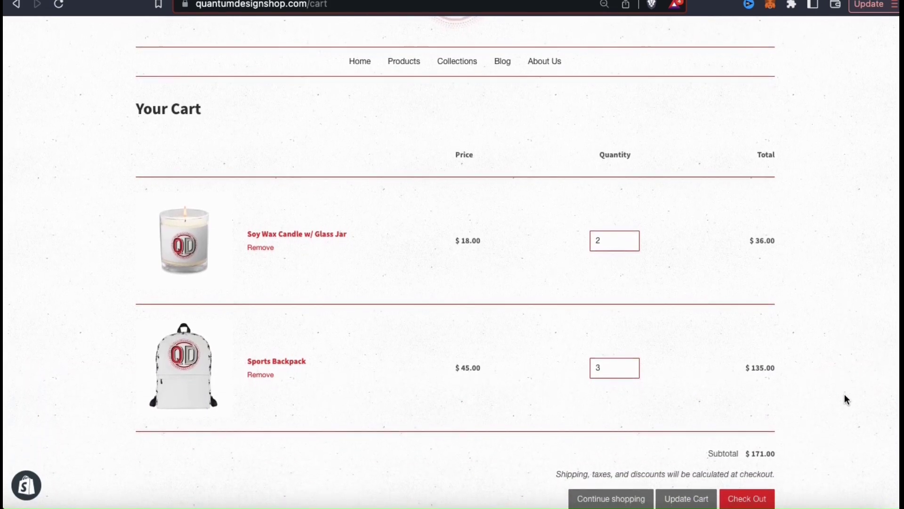
scroll(844, 395, down, 1)
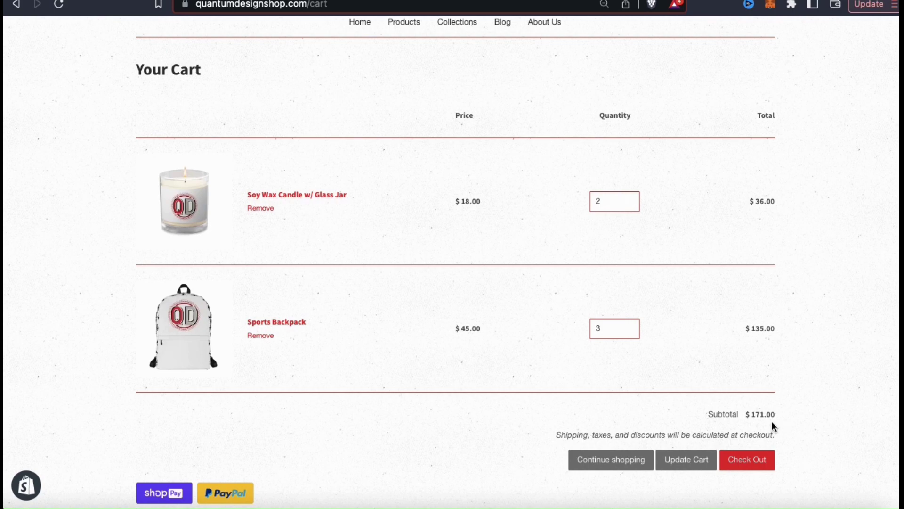
click(760, 469)
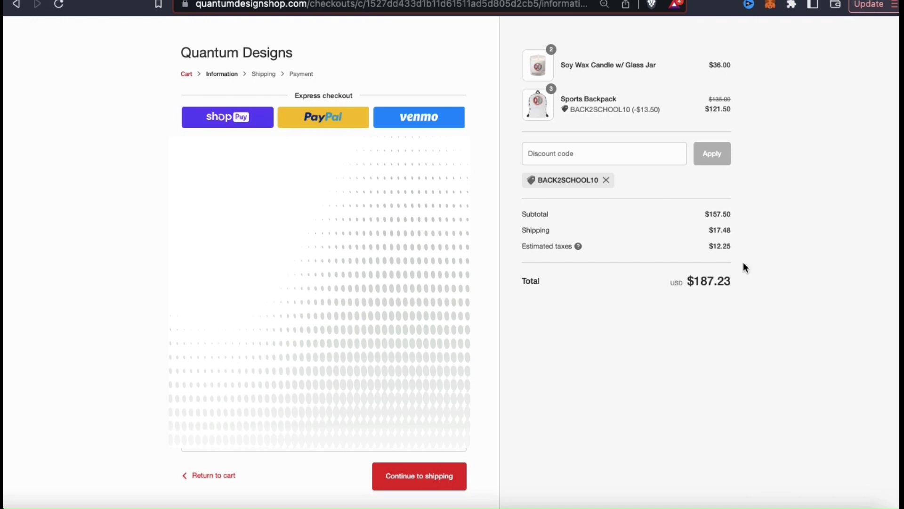
- Apply the discount code FREESHIPNOW to the order at checkout
click(647, 157)
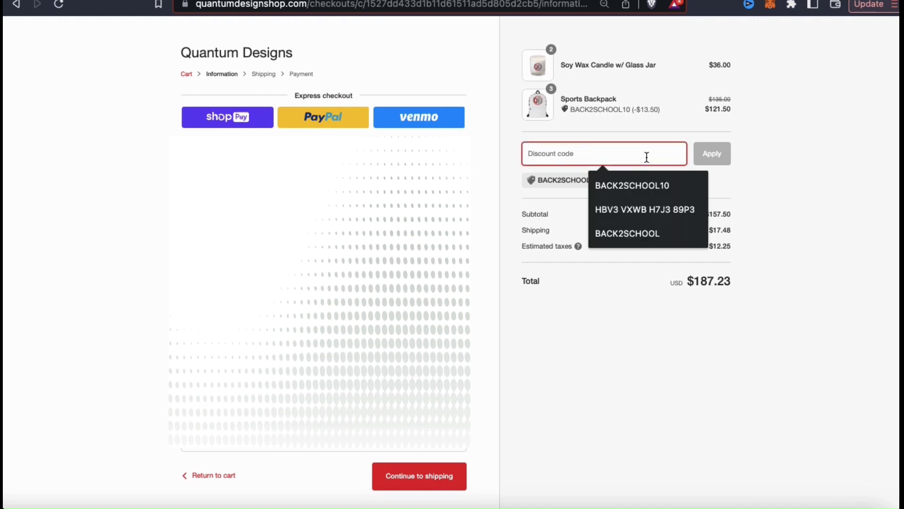
text(FREESHIPNOW)
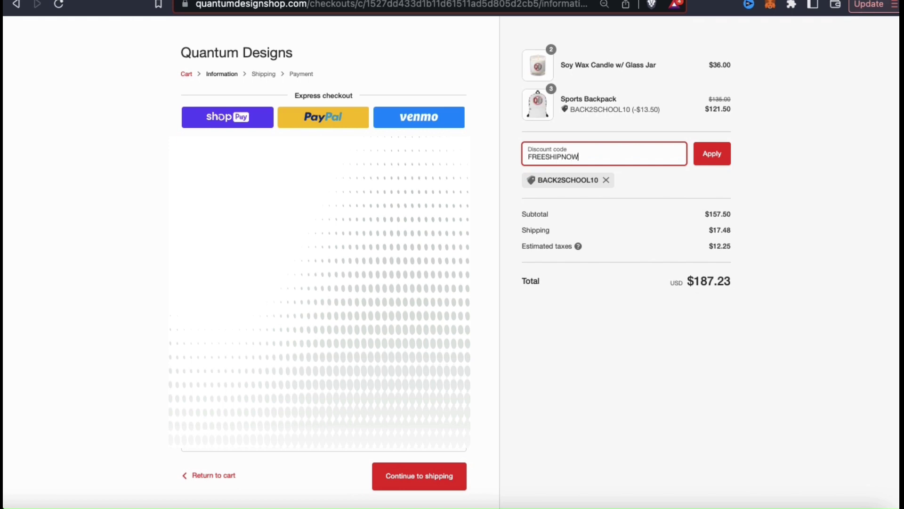
click(749, 181)
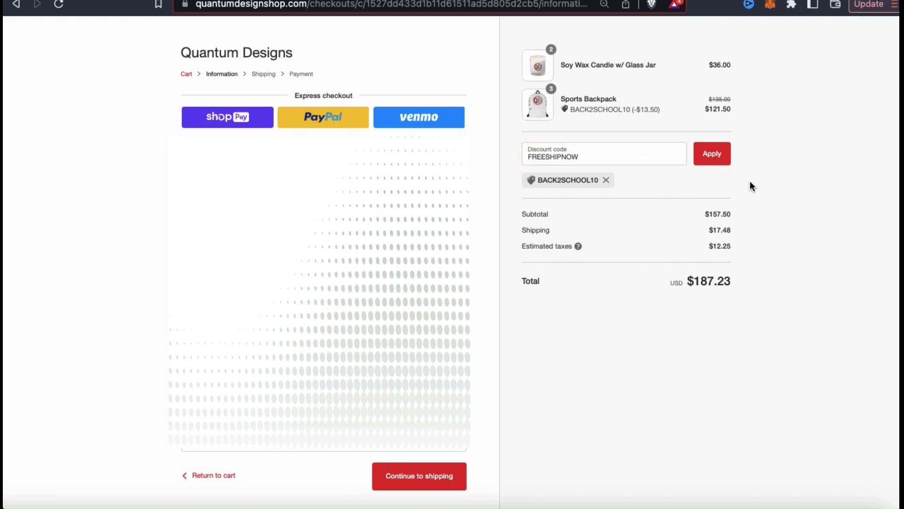
click(715, 155)
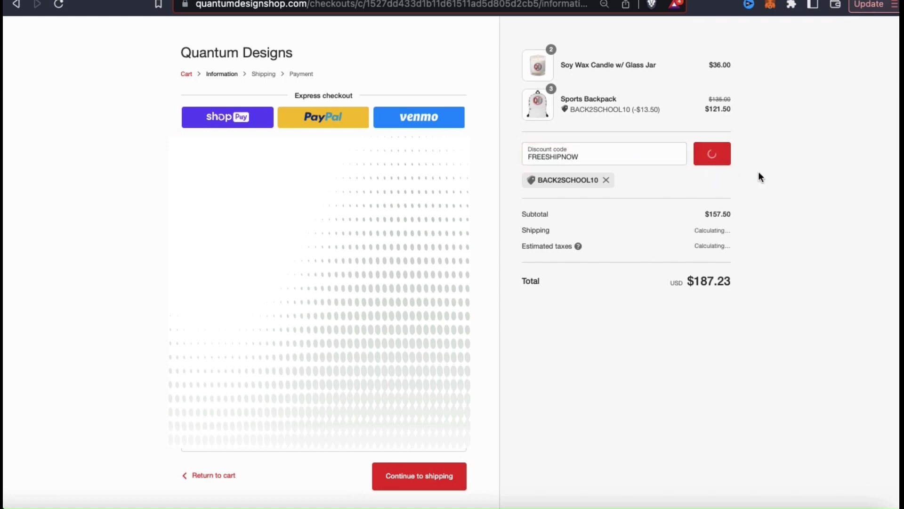